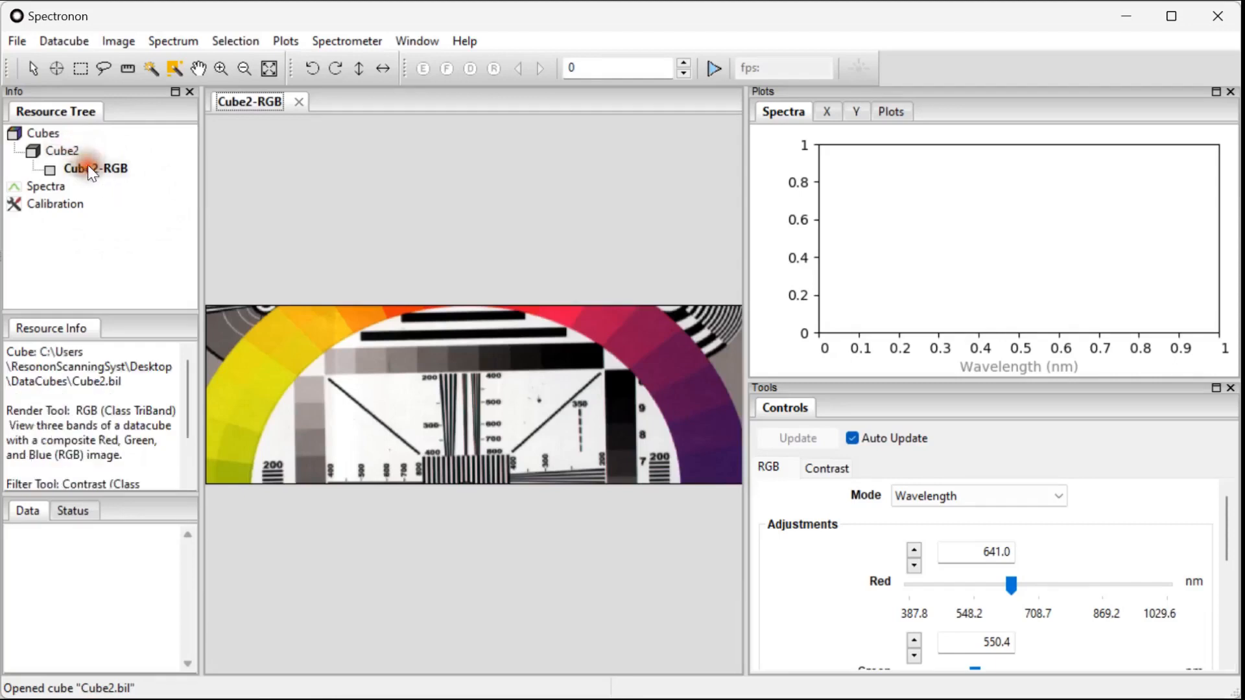
Examine the resource information of Cube2 and its Cube2-RGB image, including the file path and capture metadata, and check the status log
left_click(55, 136)
left_click(64, 149)
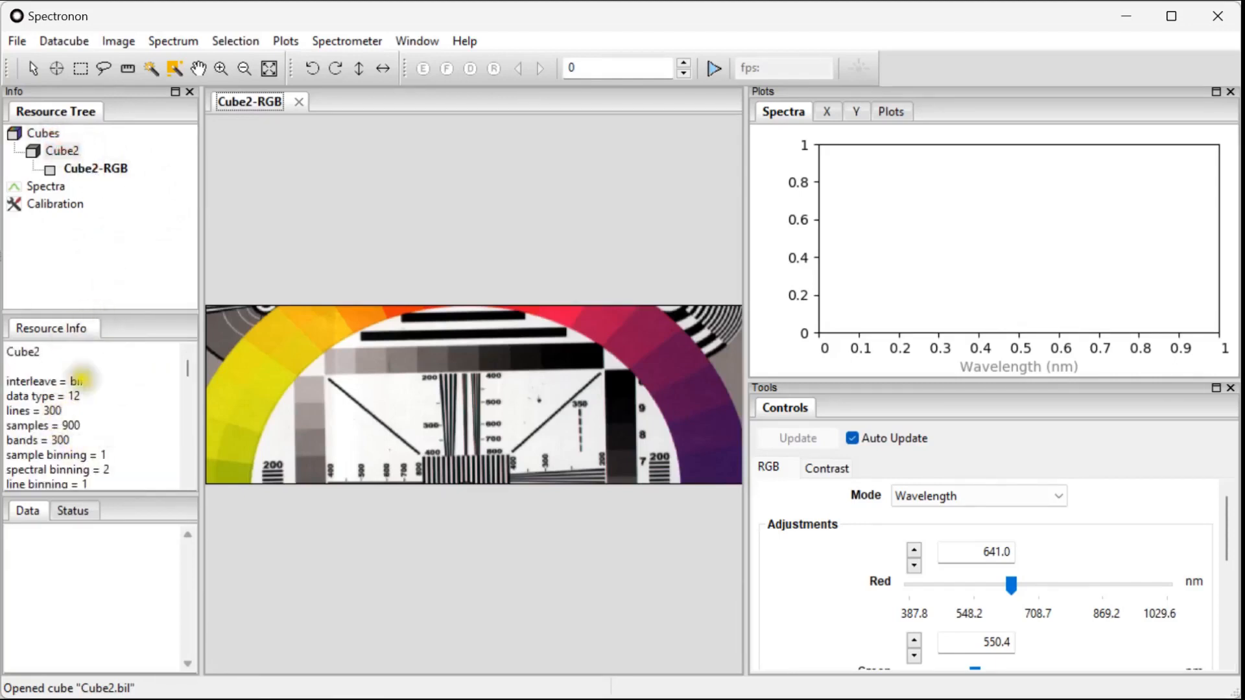
left_click(83, 168)
left_click_drag(8, 352, 124, 383)
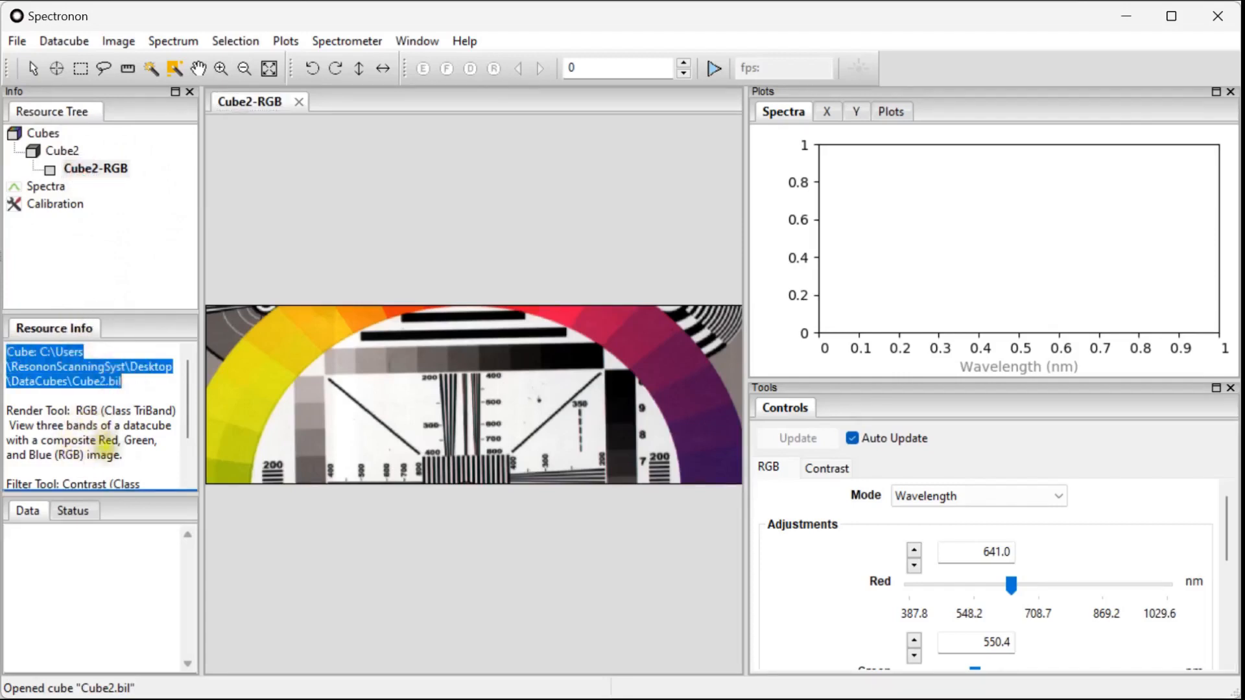
left_click(62, 150)
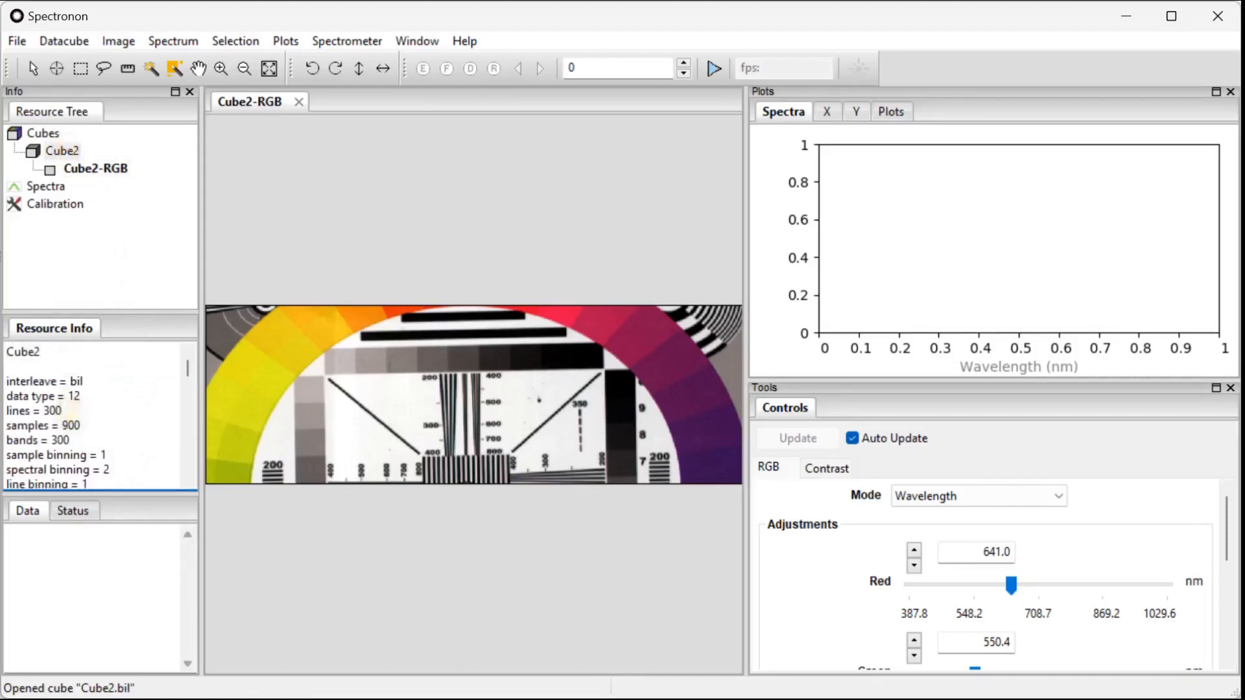
scroll(94, 415, "down", 1)
scroll(81, 407, "down", 2)
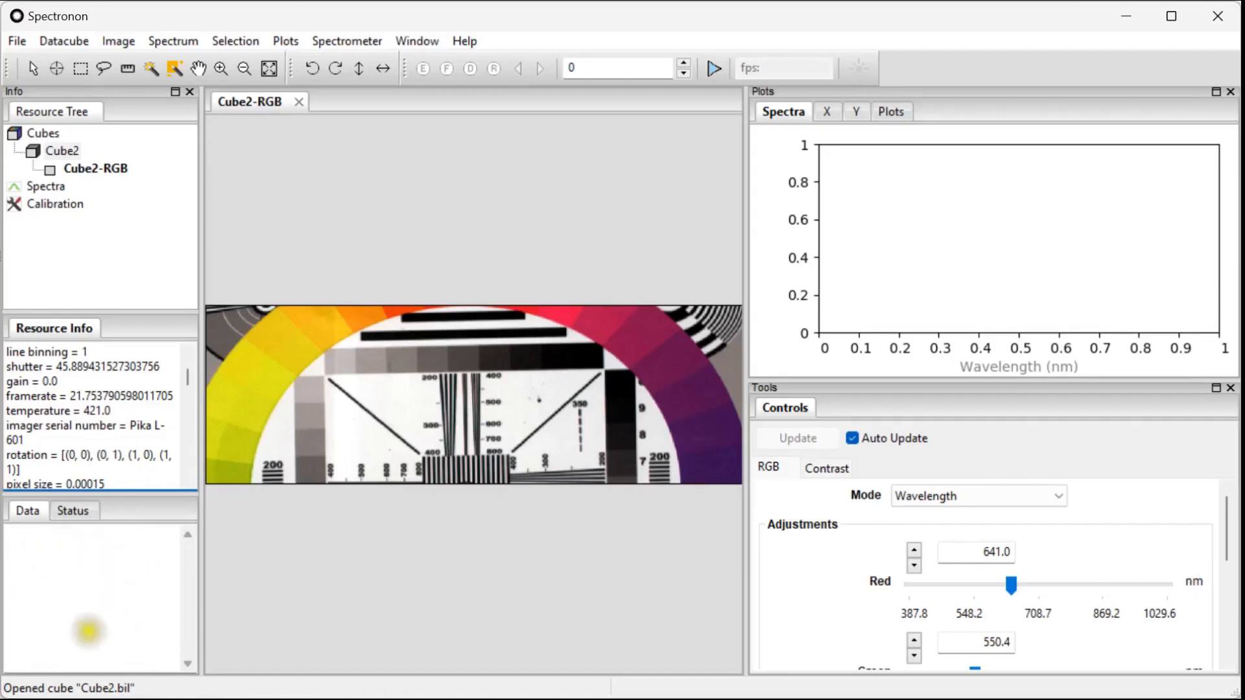
left_click(75, 512)
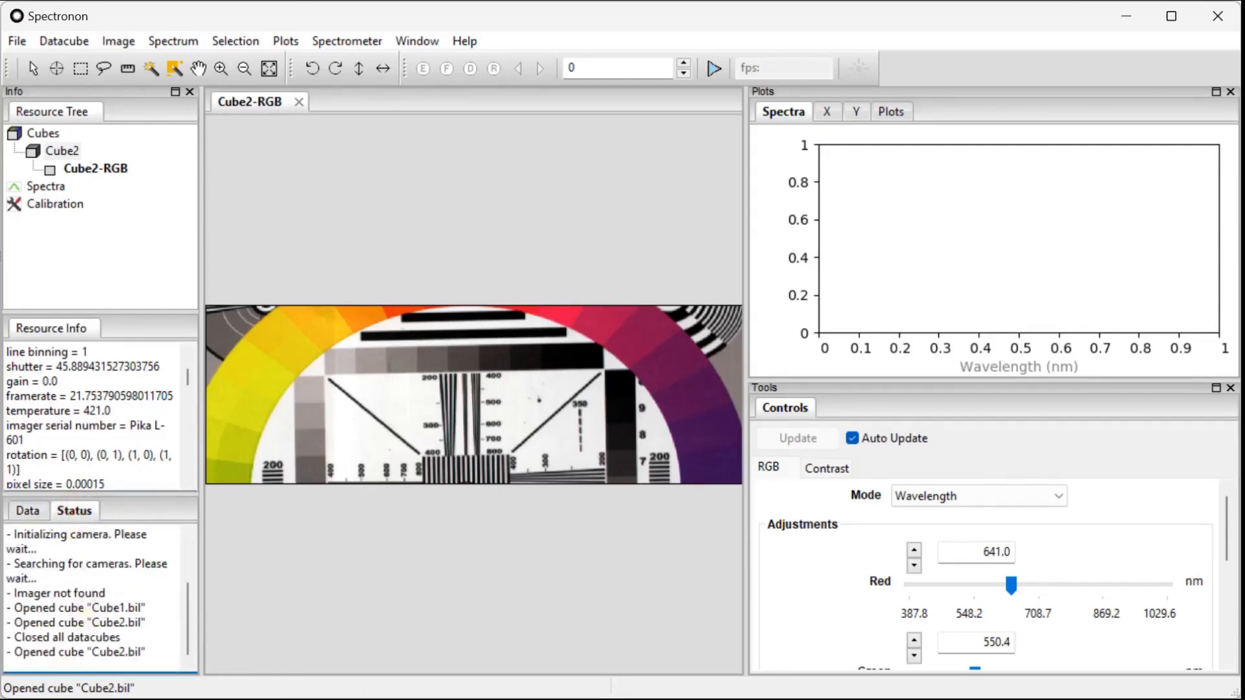
left_click(38, 512)
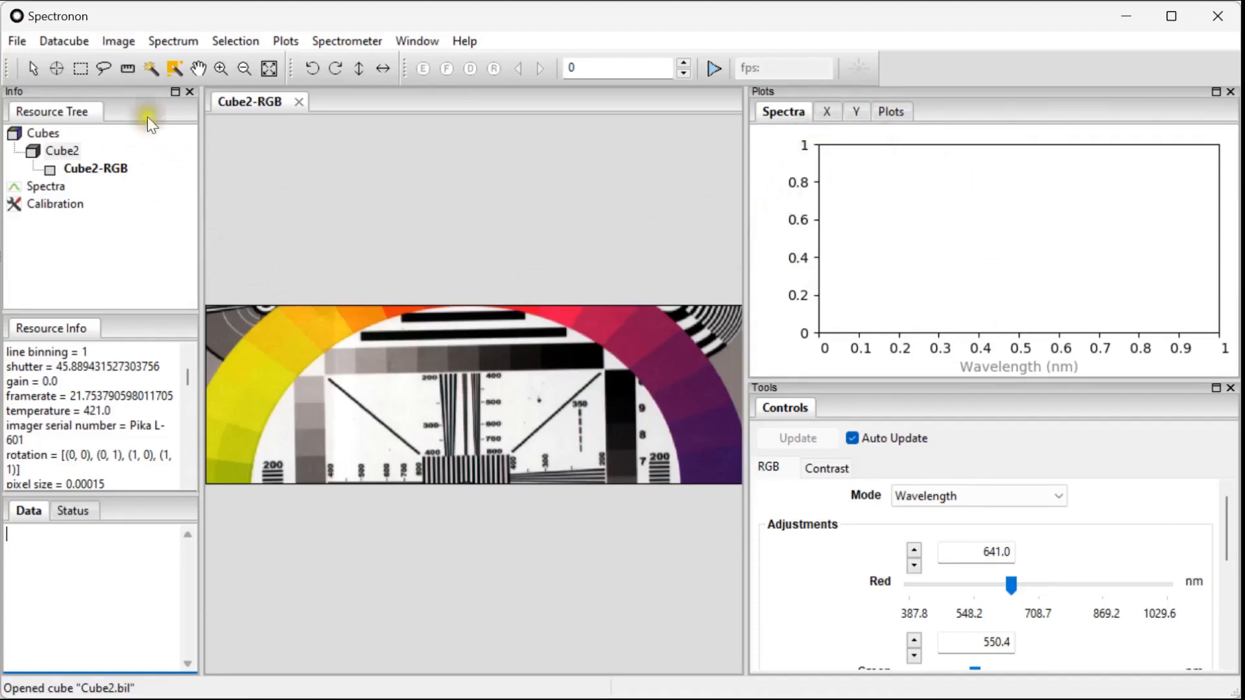
Inspect the live spectra of several points in the Cube2-RGB image, ending on the purple section of the colour ring
left_click(57, 68)
left_click(293, 349)
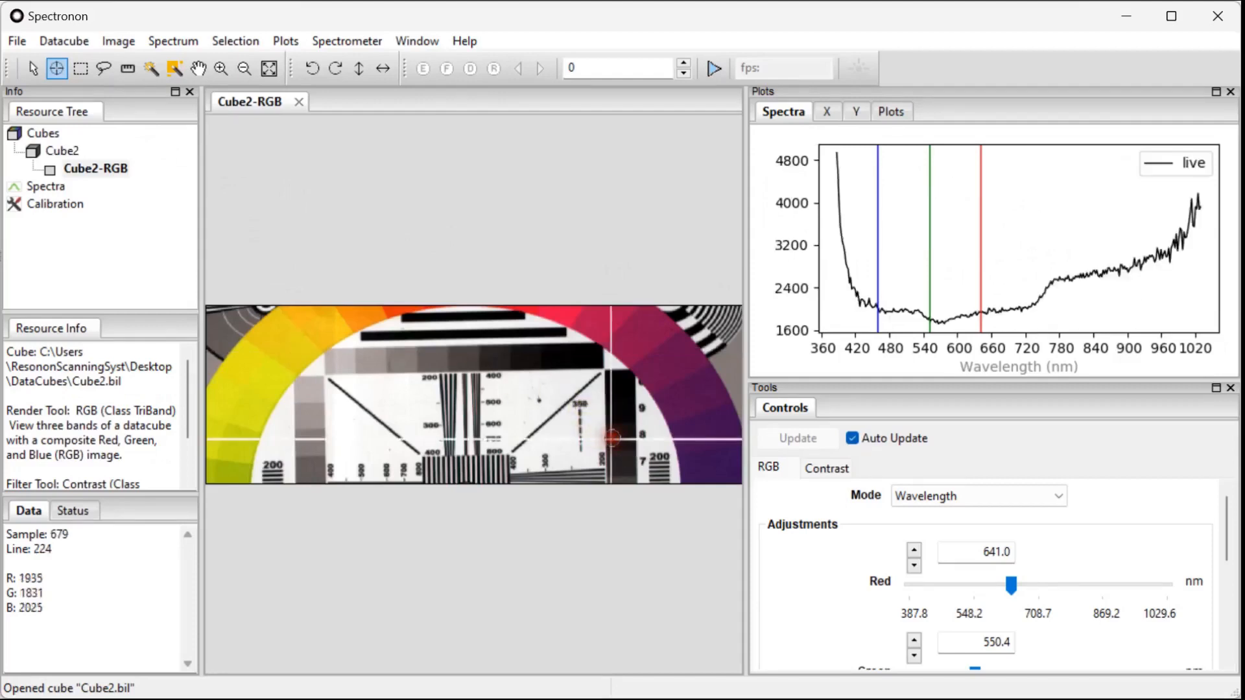
left_click(494, 361)
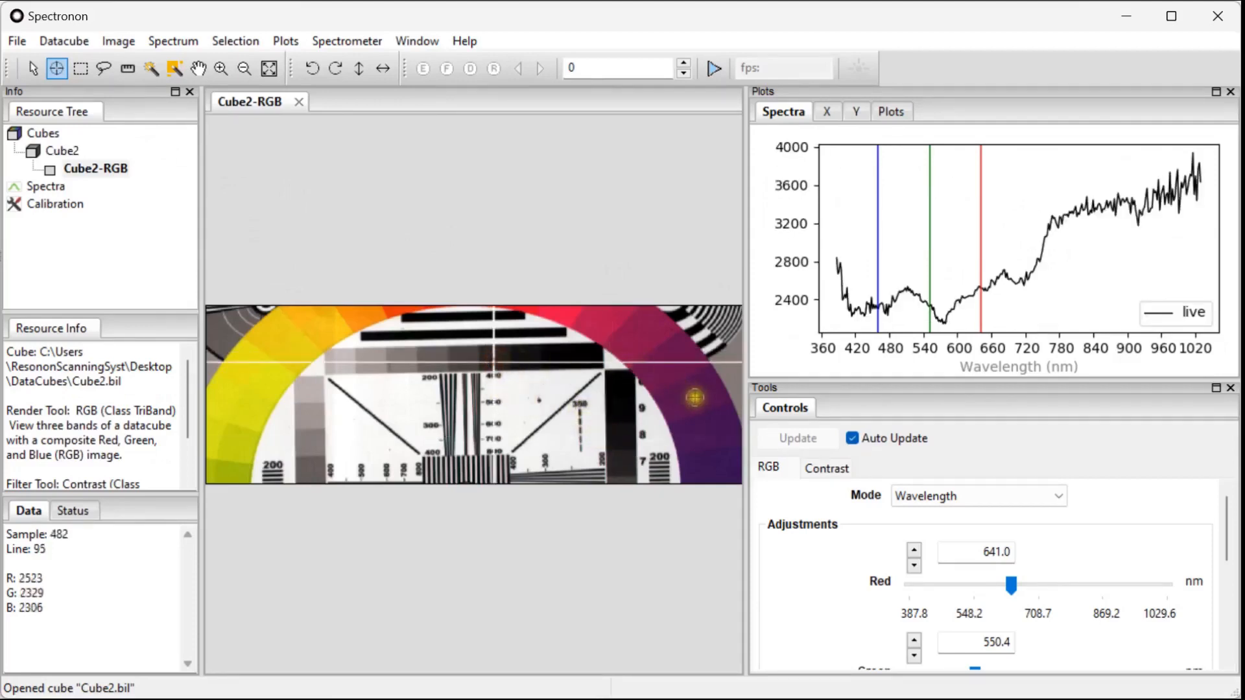
left_click(696, 397)
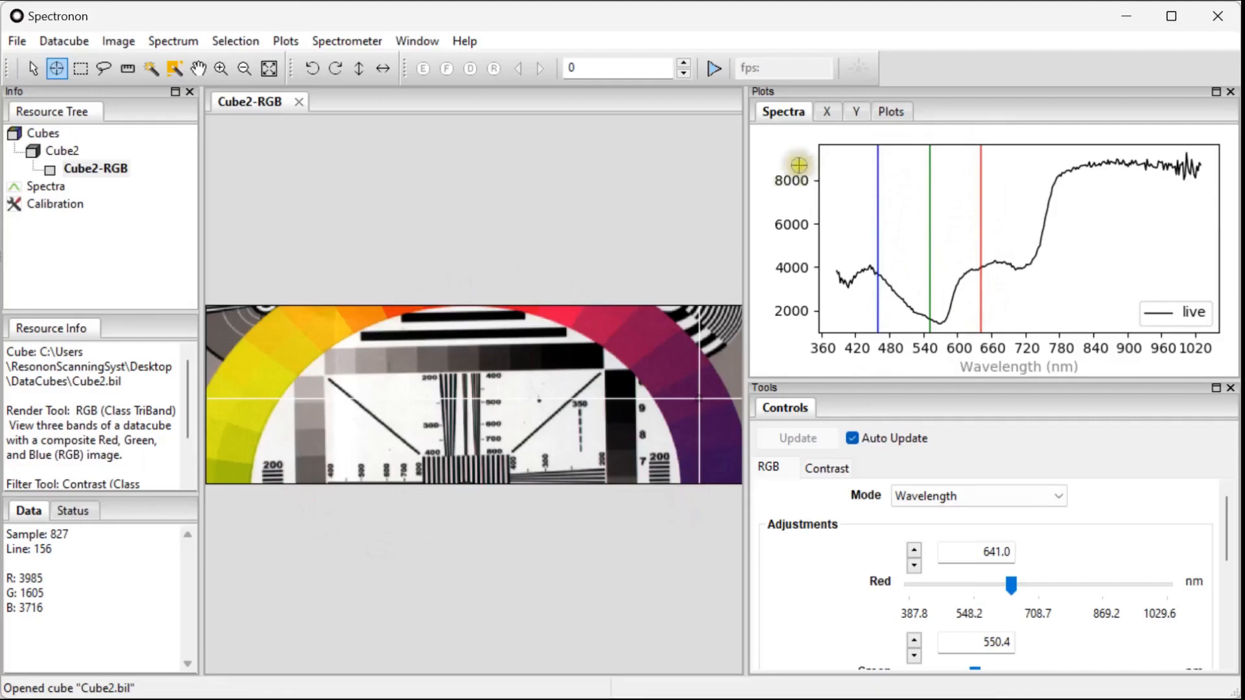
Review the X and Y pixel profiles and the general plot for the inspected point, and return to its spectrum
left_click(832, 110)
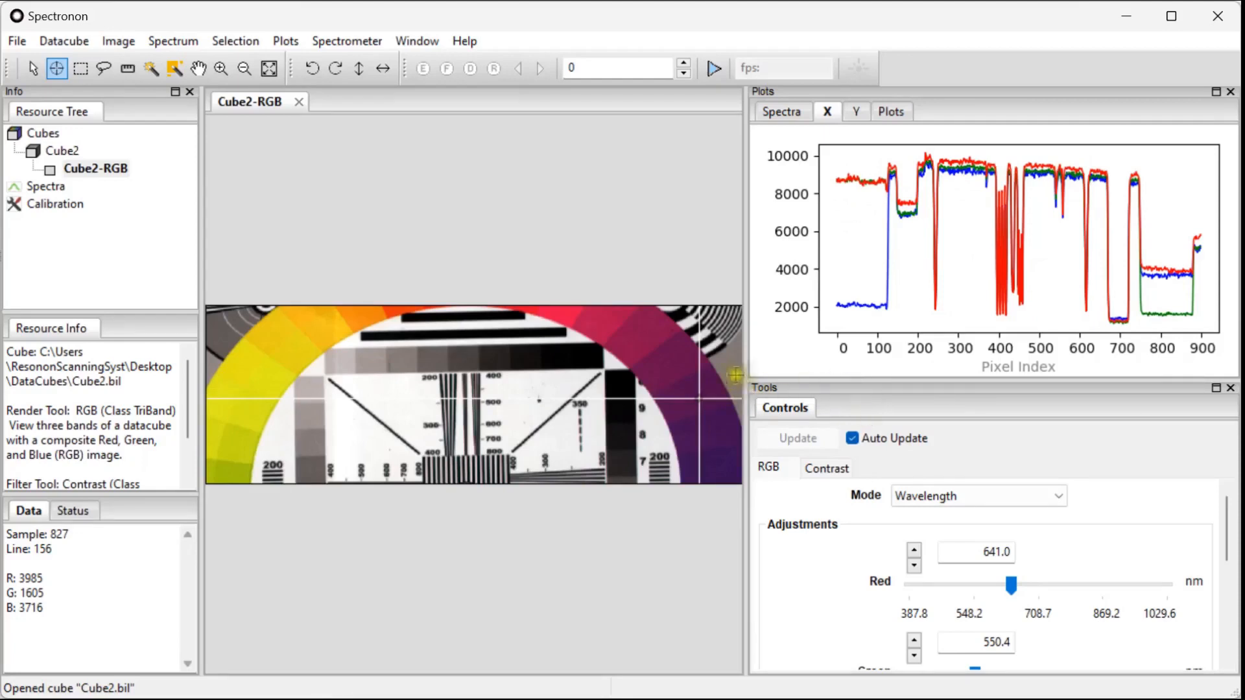
left_click(854, 108)
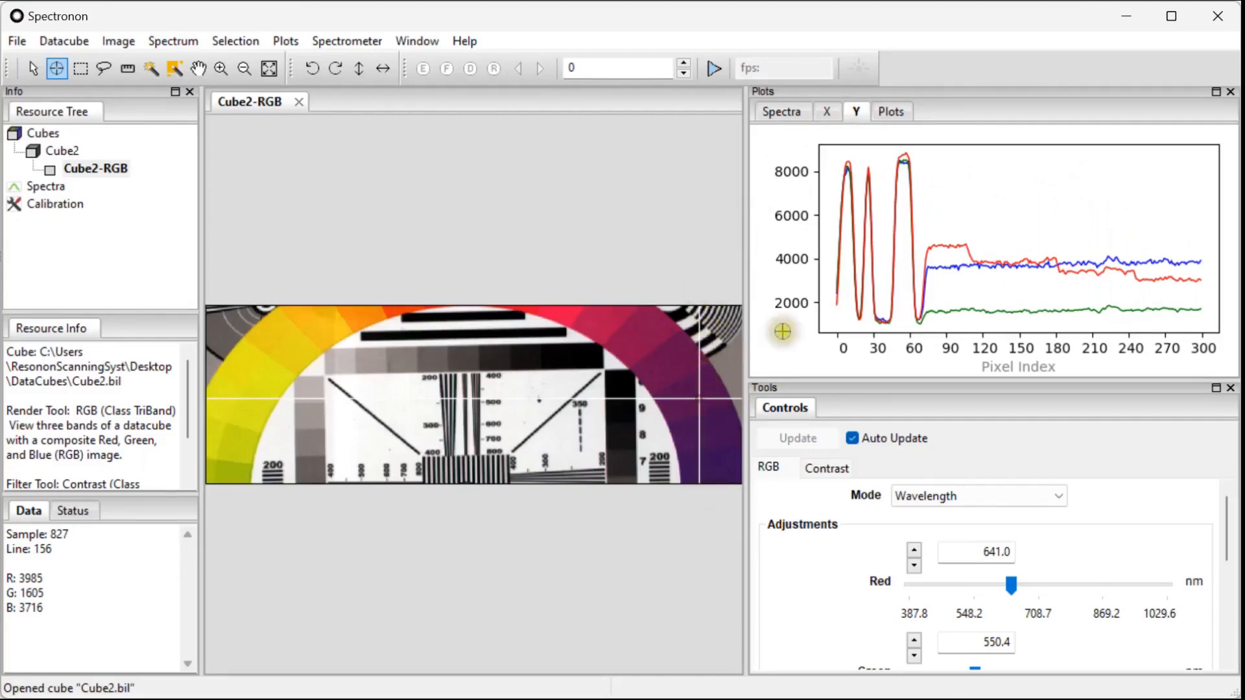
left_click(891, 112)
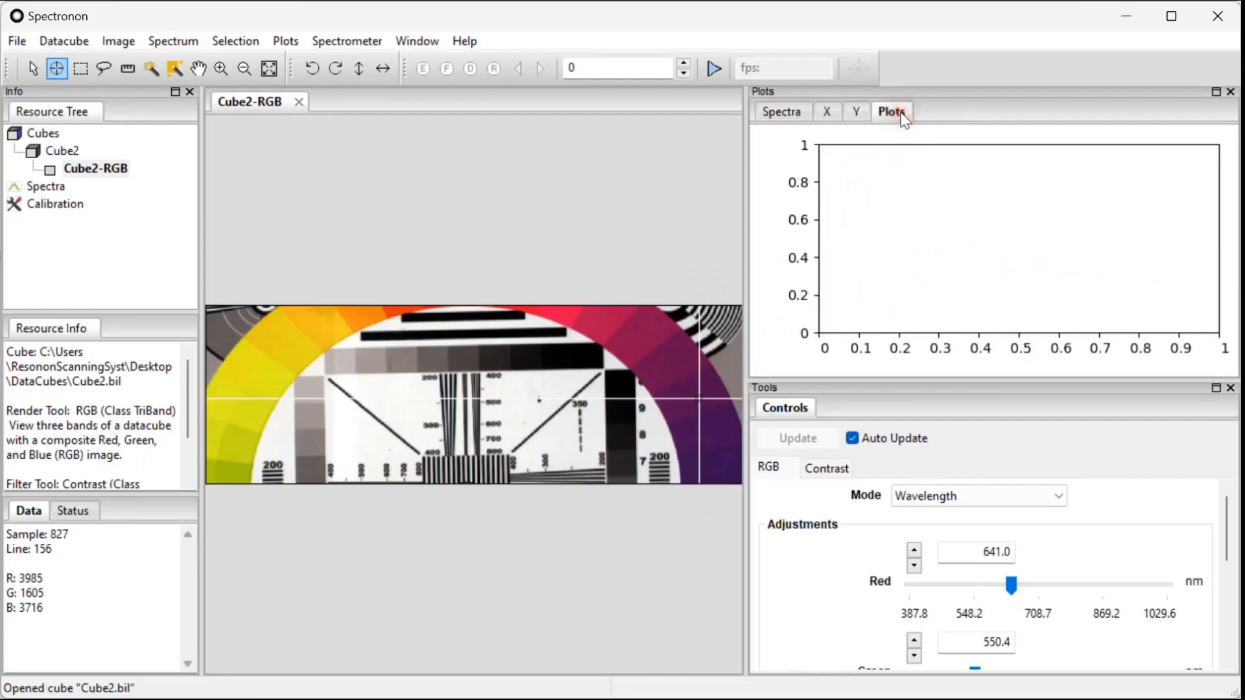
left_click(792, 114)
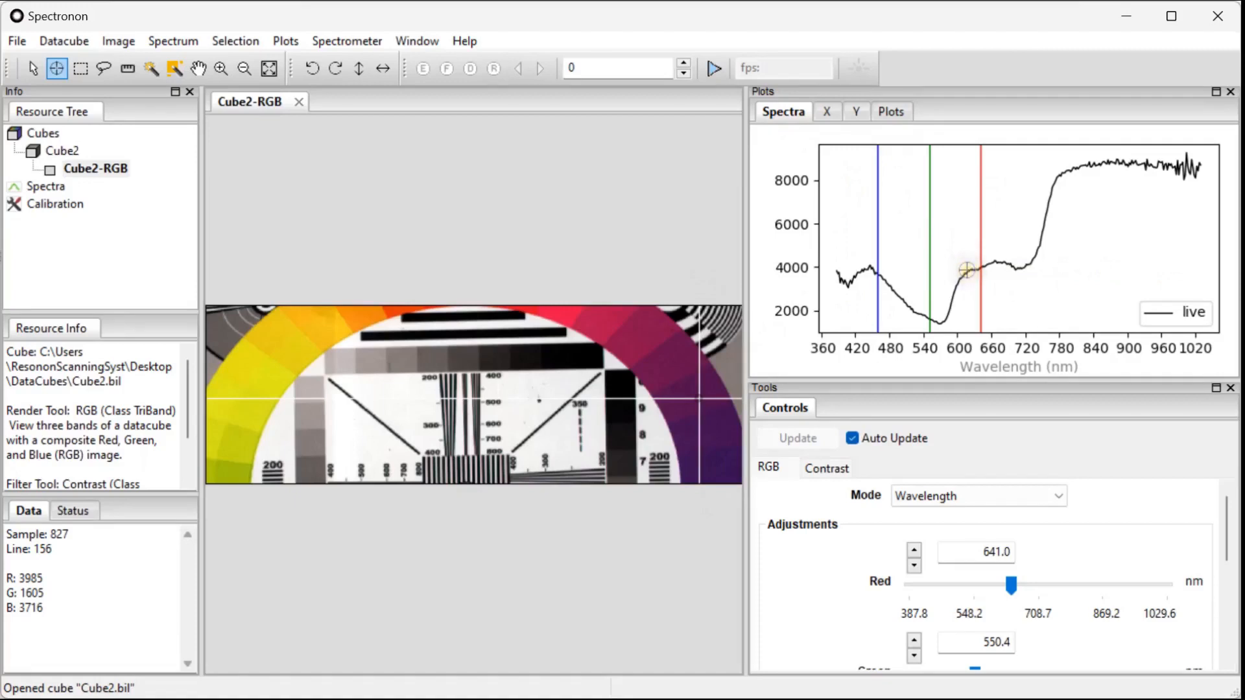
Zoom the spectrum plot in to the wavelength range of about 650 to 780 nm
left_click(221, 68)
scroll(981, 259, "up", 5)
scroll(981, 259, "down", 5)
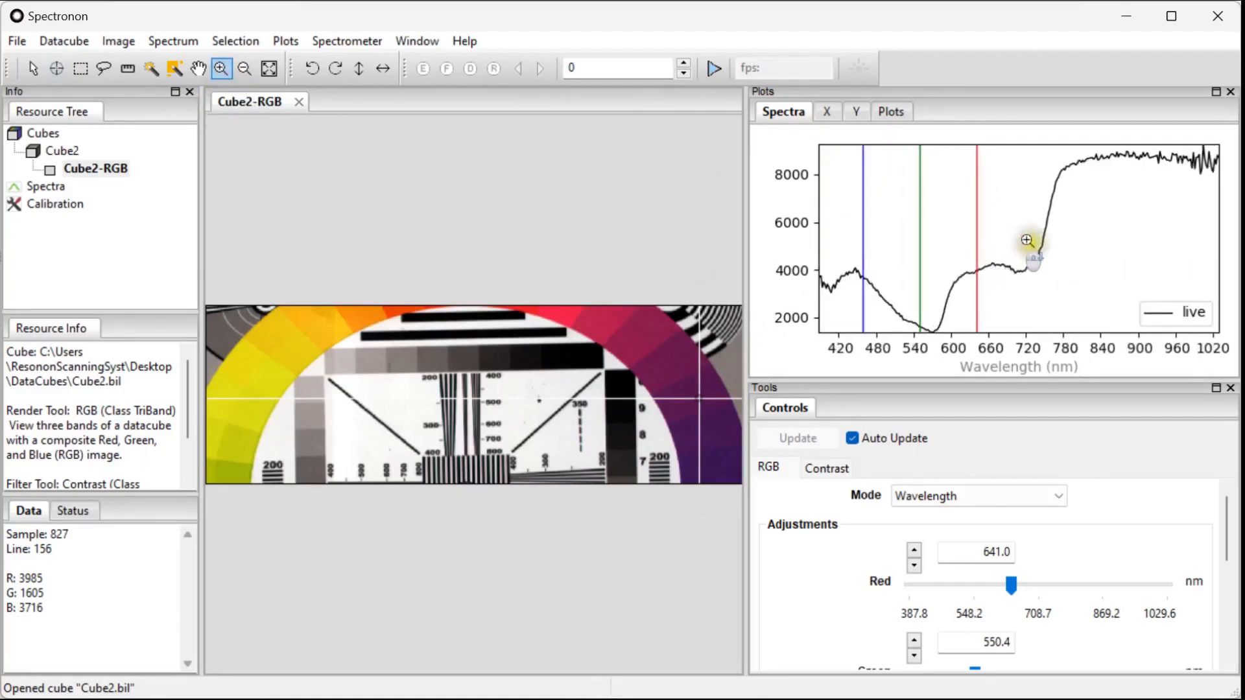
left_click_drag(992, 238, 1061, 295)
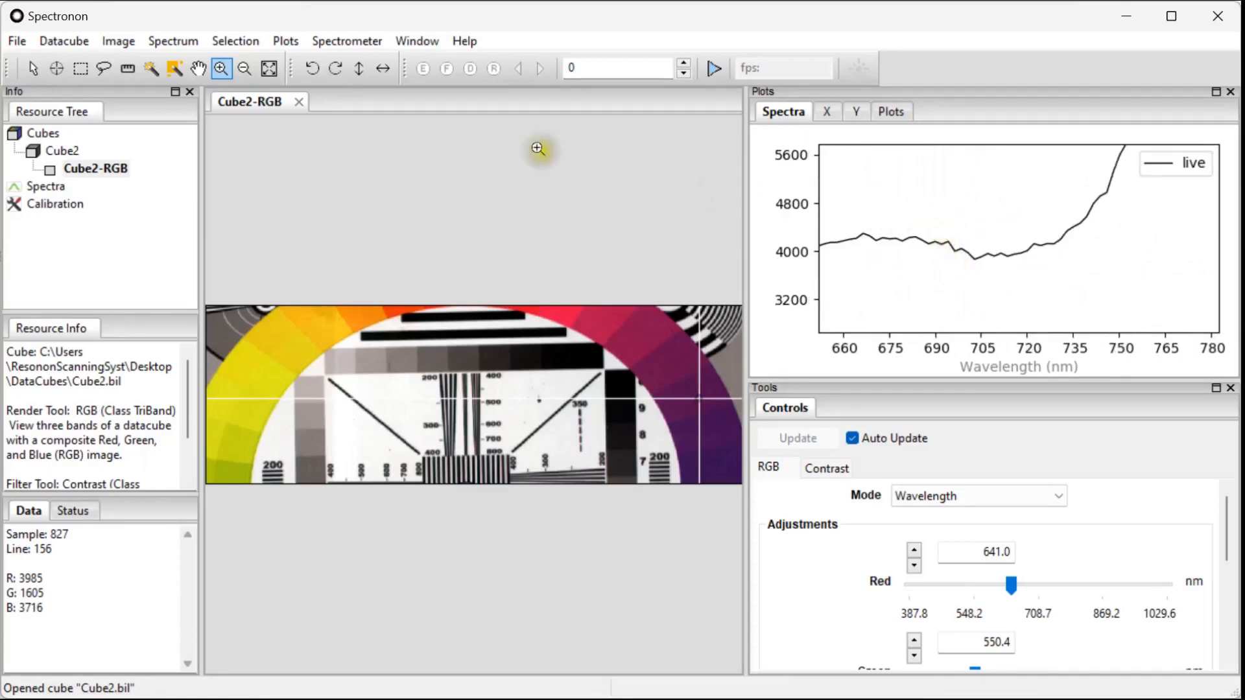
Inspect the spectrum curve's values at about 701 nm and 724 nm, and restore the view of the whole curve
left_click(57, 69)
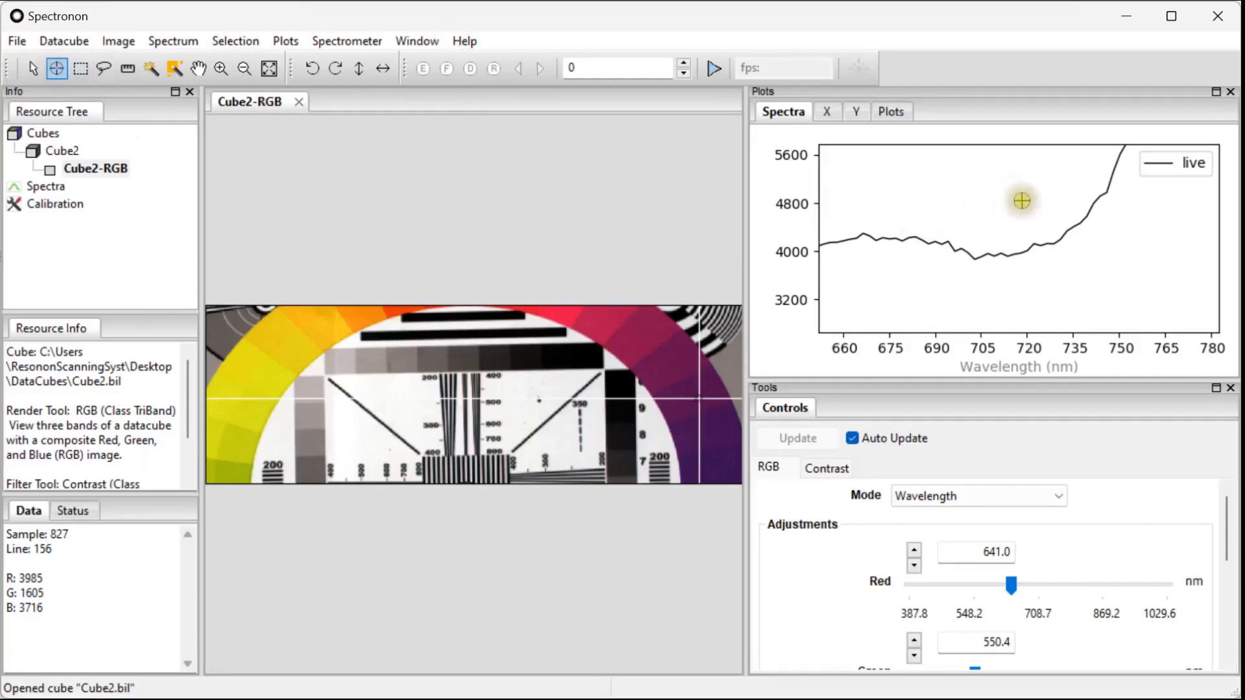
left_click(968, 241)
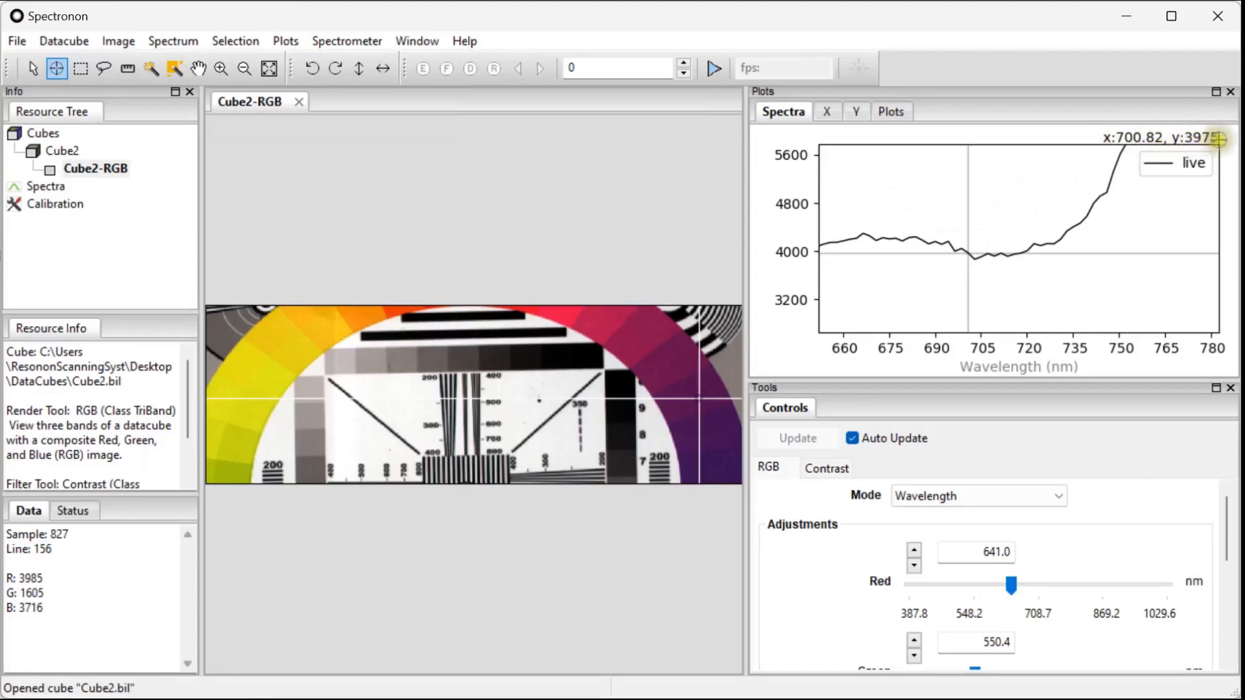
left_click_drag(1069, 193, 1041, 257)
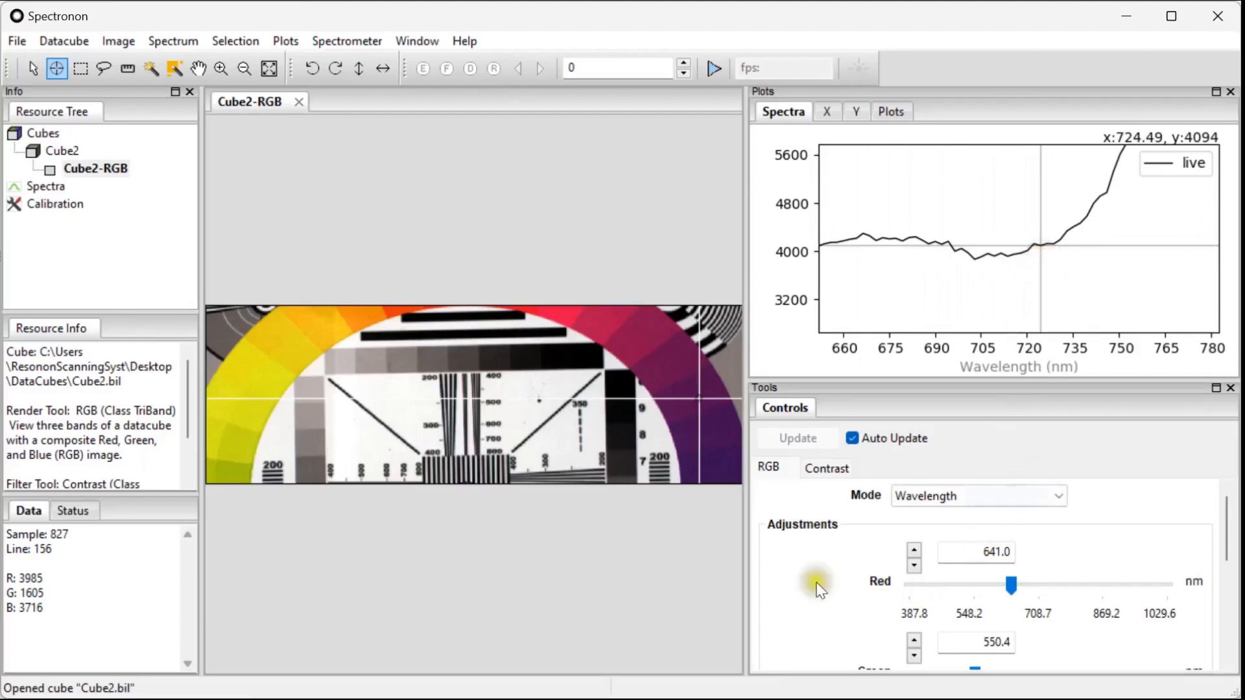
scroll(953, 274, "up", 3)
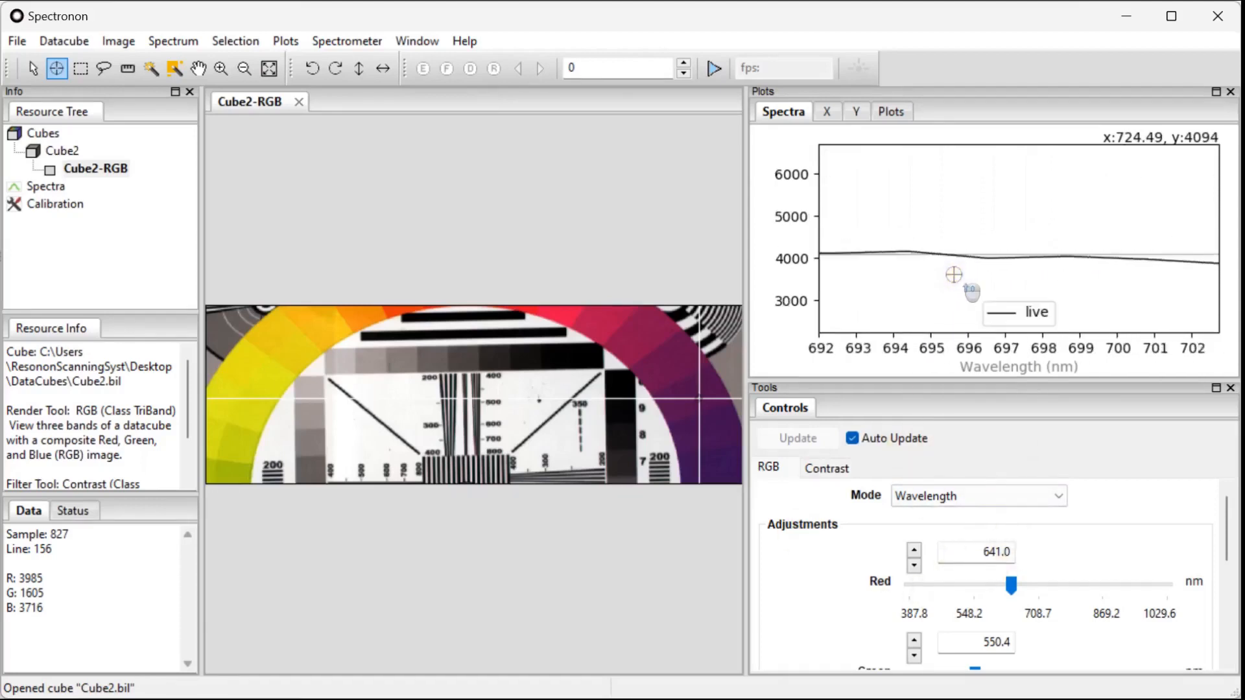
scroll(954, 274, "down", 6)
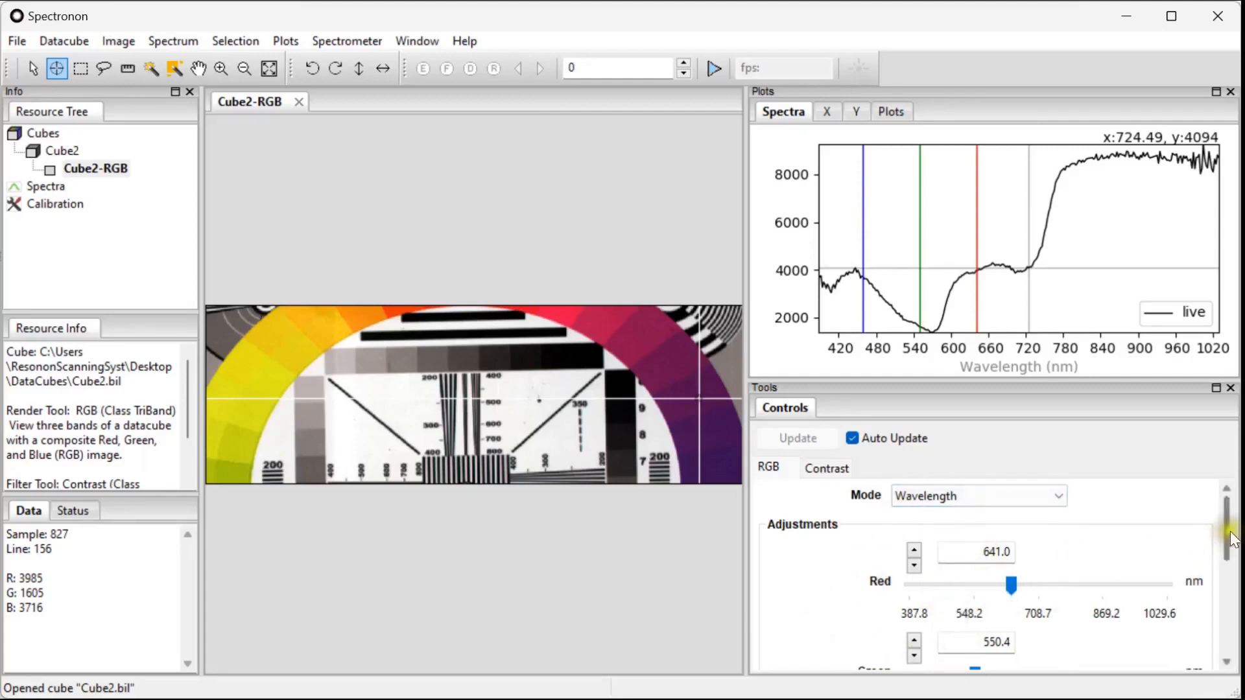
Set the Cube2-RGB image's red band to 822.3 nm and its green band to 626.2 nm
scroll(1232, 538, "down", 3)
scroll(1232, 538, "up", 3)
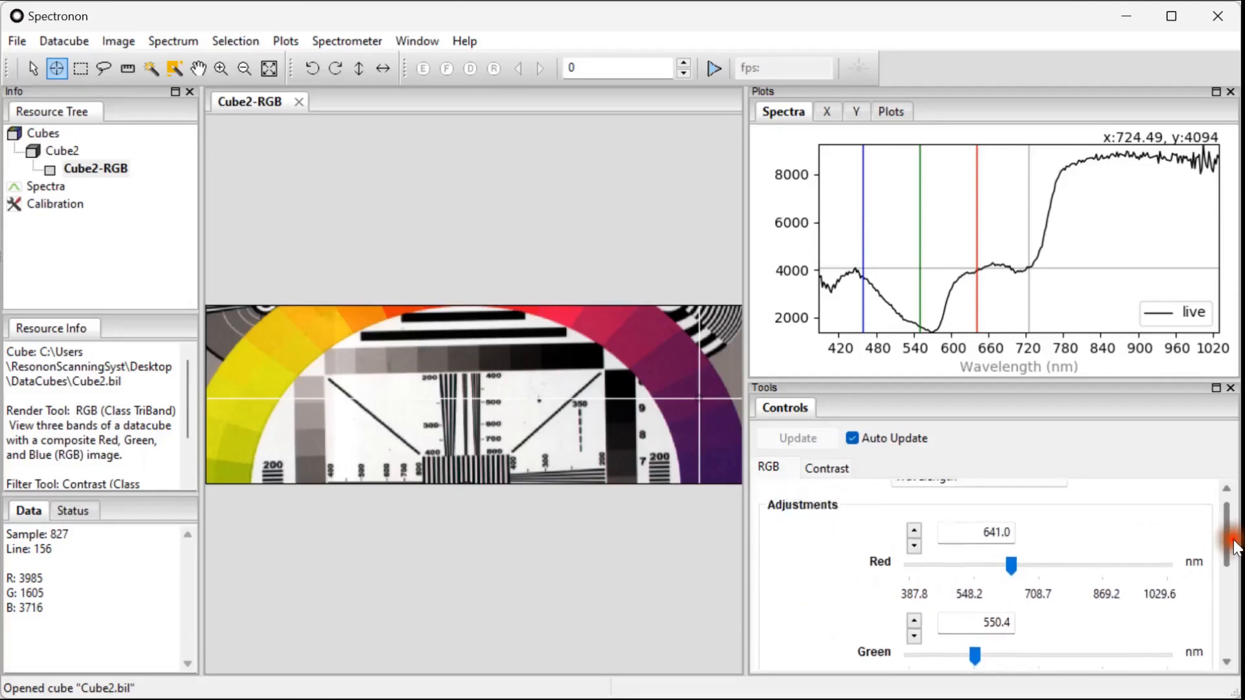
left_click(826, 468)
left_click(776, 467)
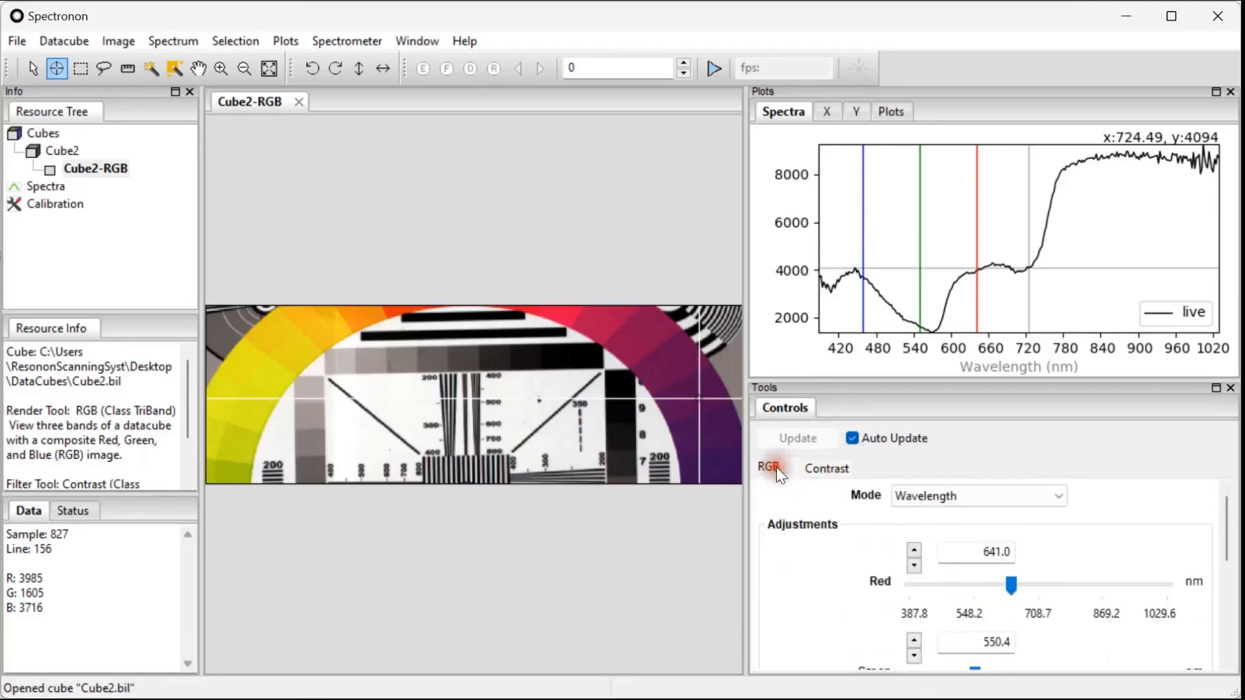
left_click_drag(1230, 532, 1230, 552)
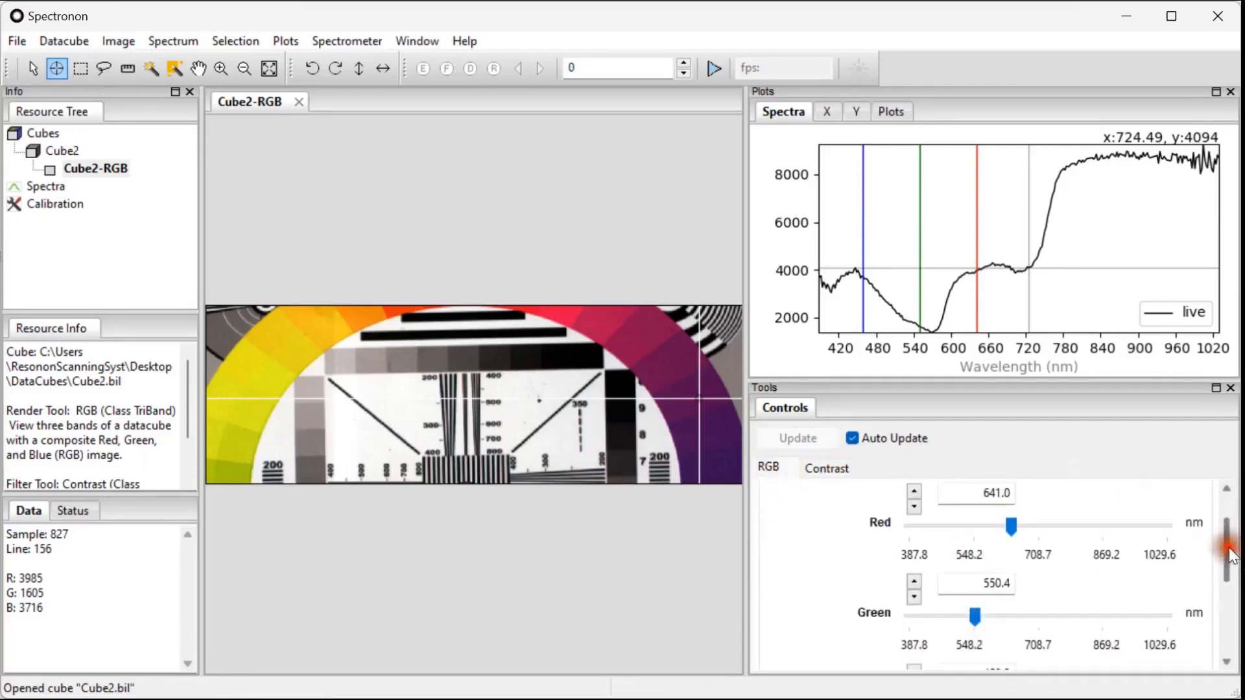
left_click_drag(1014, 530, 1087, 519)
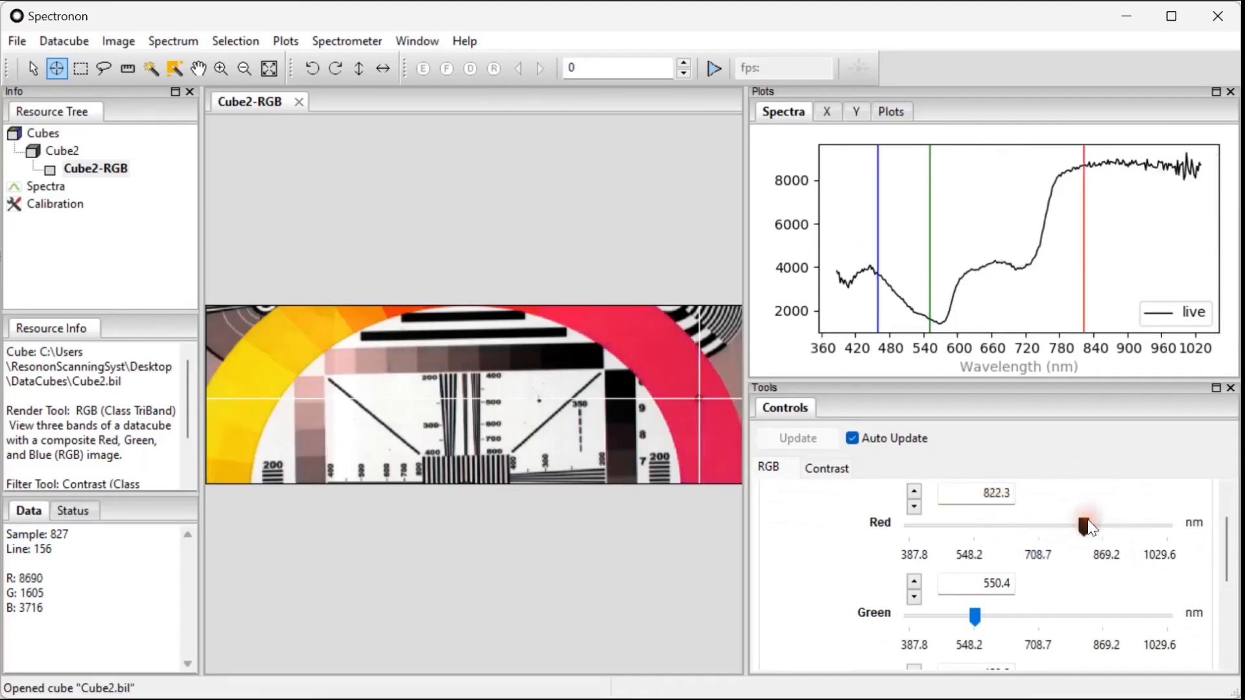
left_click_drag(976, 621, 1004, 616)
Set the contrast stretch's high cut percentage to 100 and its low cut percentage to 16
left_click(827, 468)
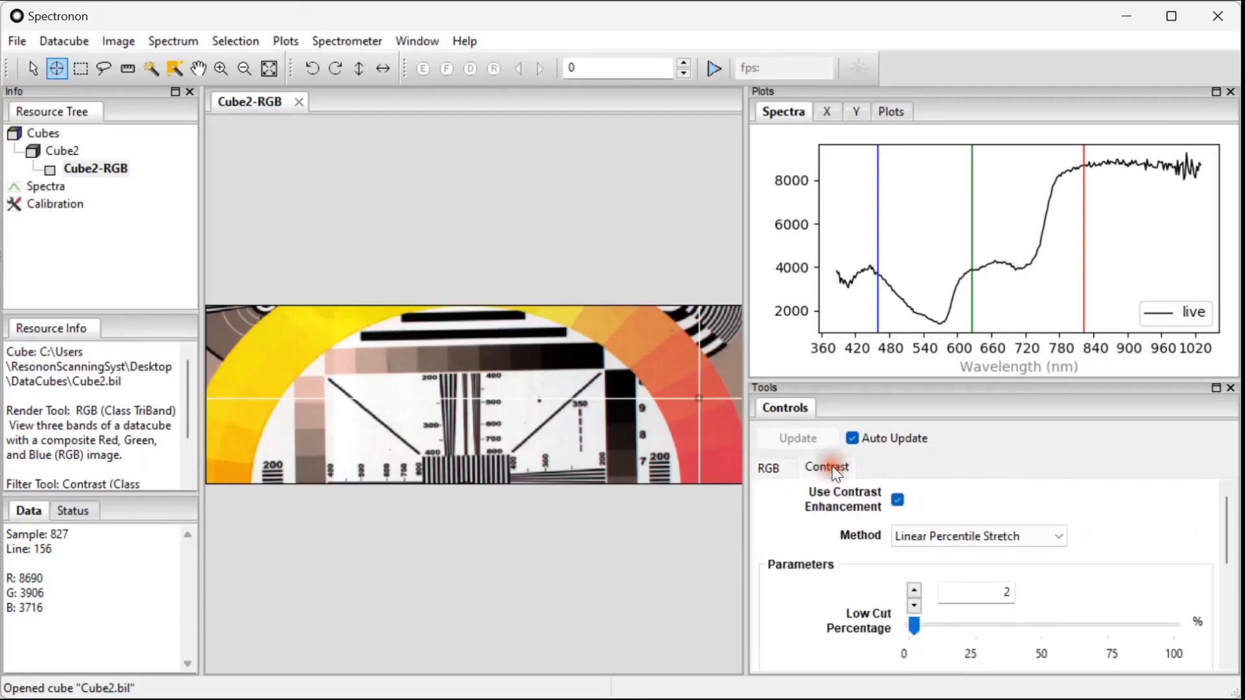
left_click_drag(1229, 528, 1223, 567)
left_click_drag(1176, 604, 1160, 605)
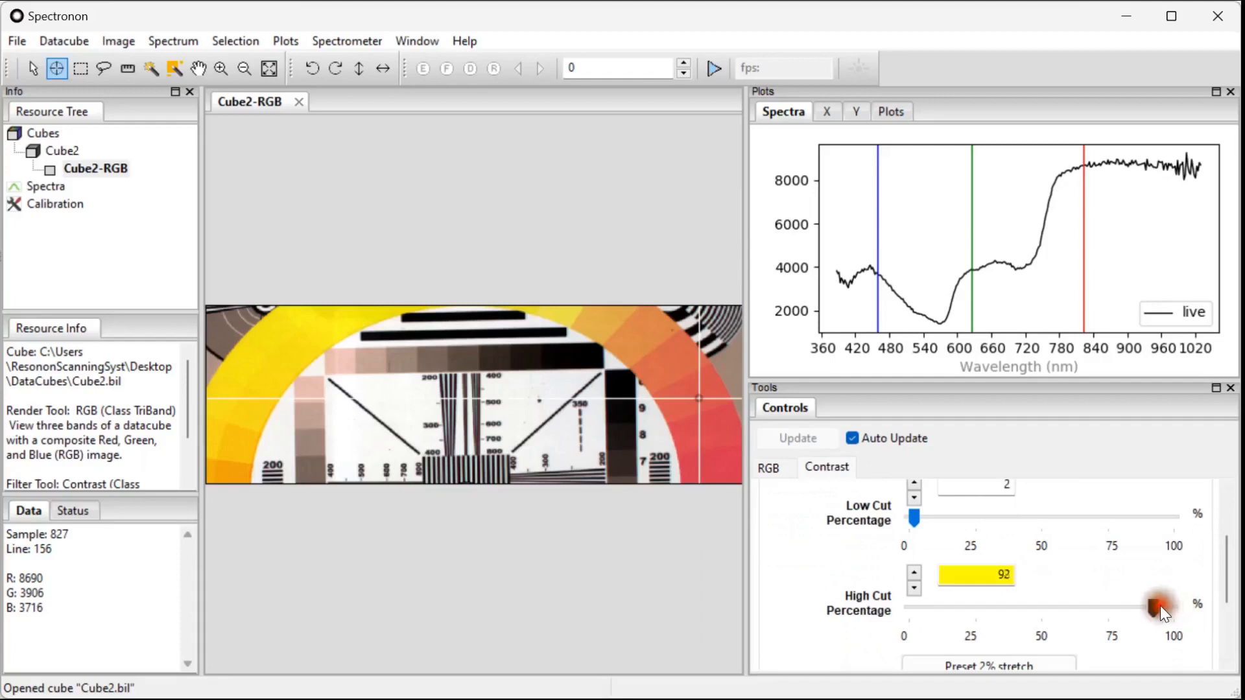
mouse_move(1154, 608)
left_mouse_down()
mouse_move(1104, 611)
mouse_move(1173, 604)
left_mouse_up()
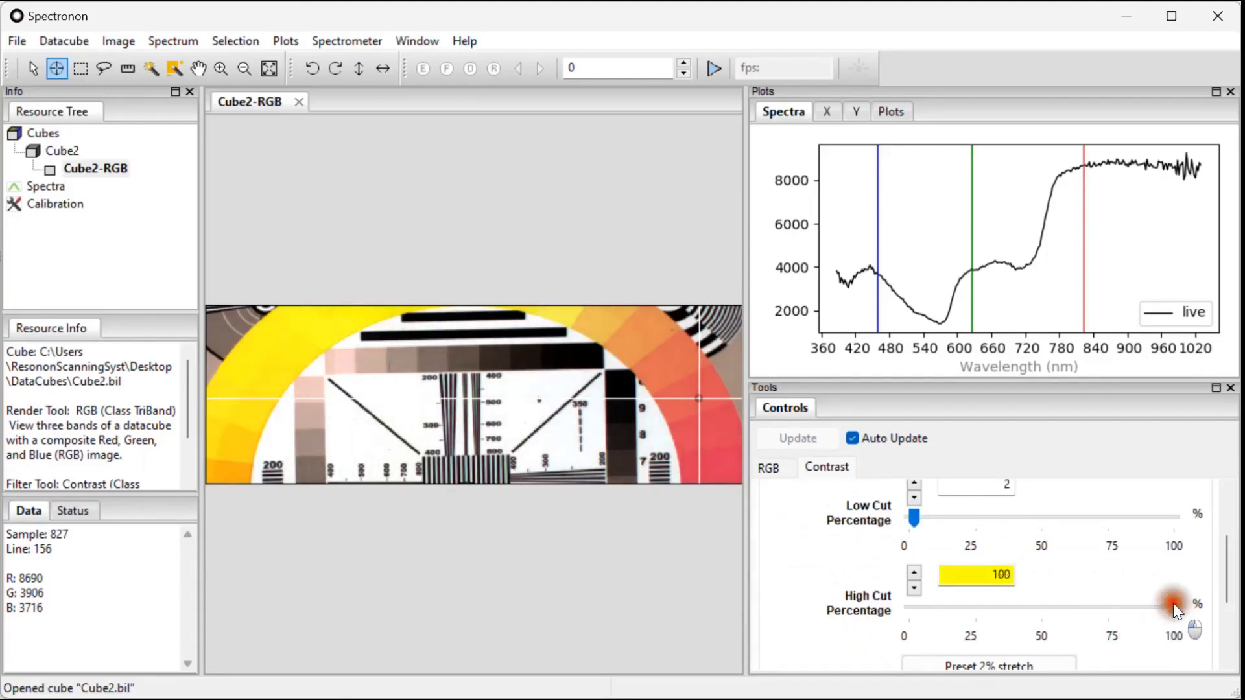
left_click(915, 515)
left_click_drag(916, 514, 952, 528)
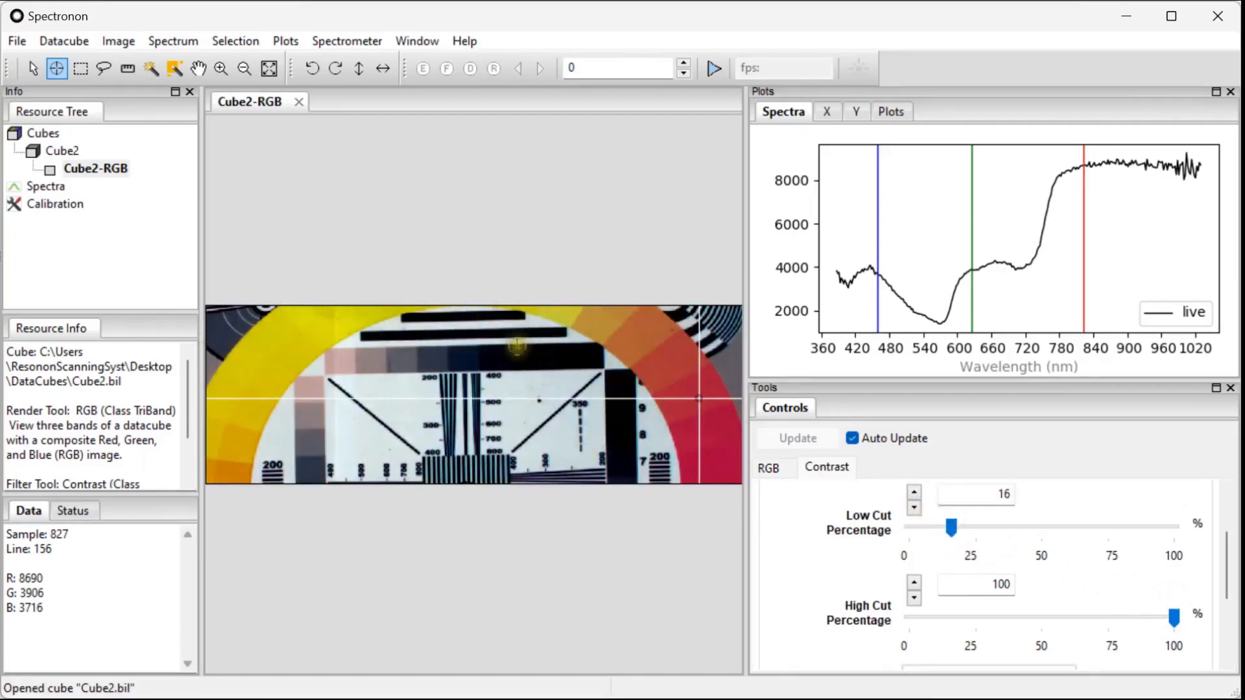
scroll(878, 526, "down", 1)
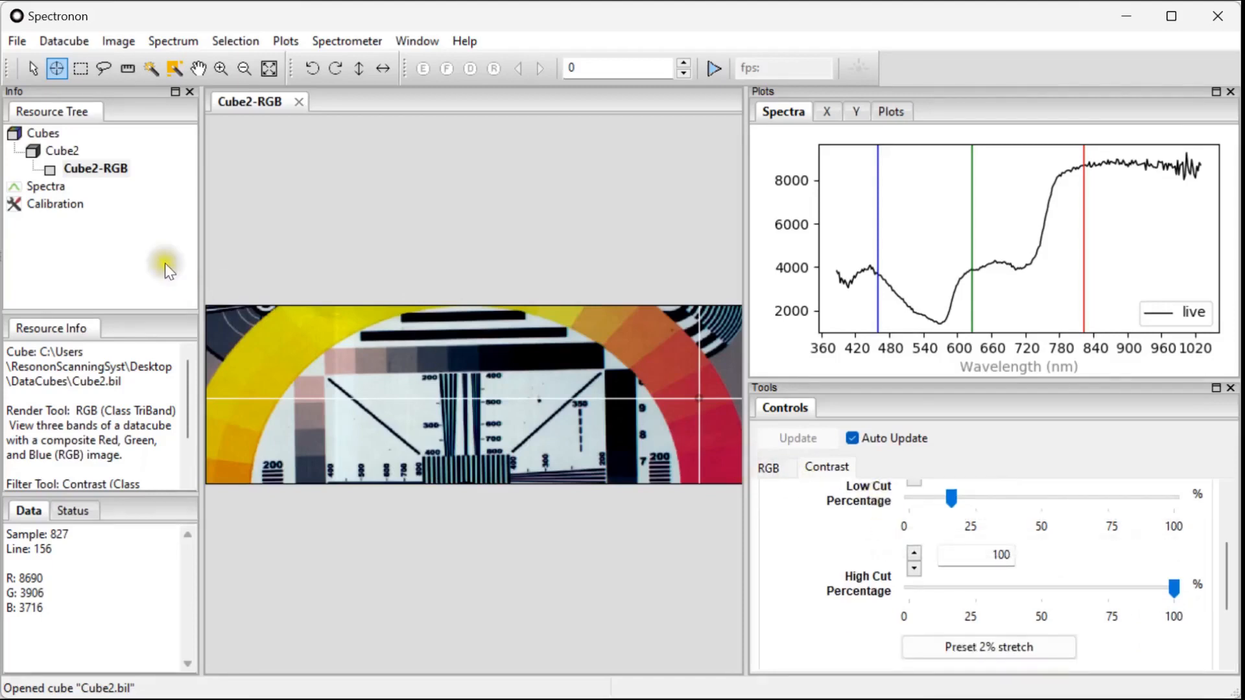
Create a new RGB image from the Cube2 datacube
right_click(69, 153)
mouse_move(139, 169)
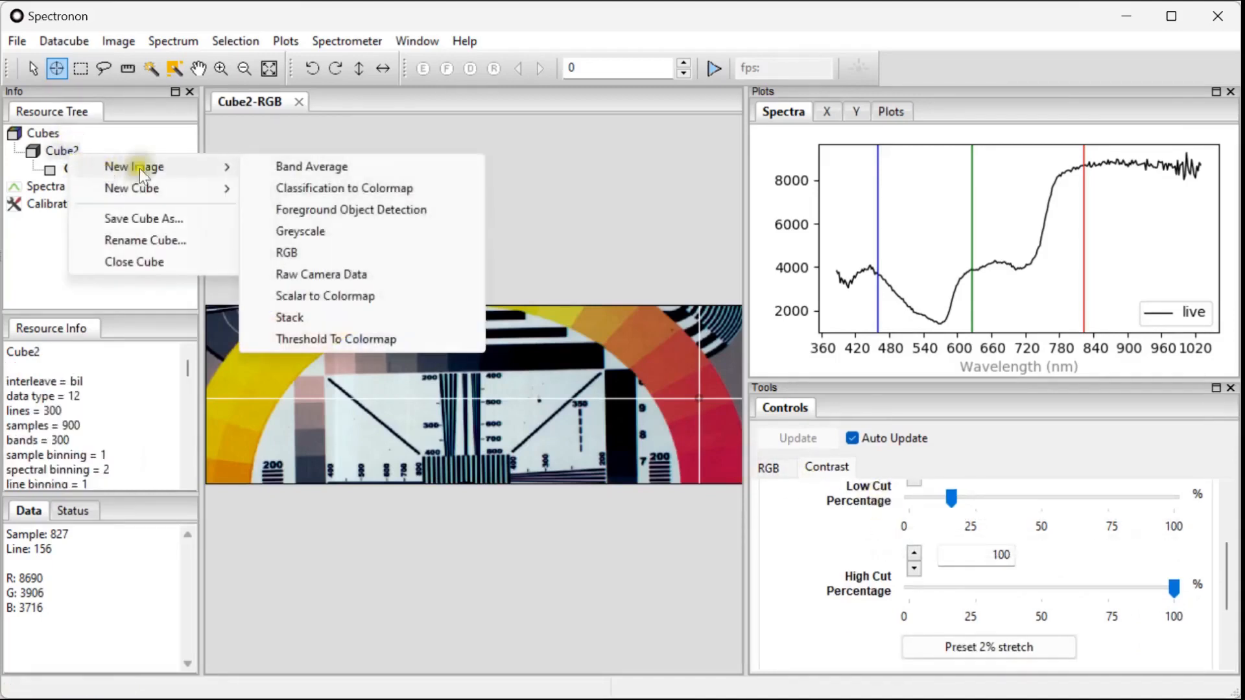
left_click(317, 248)
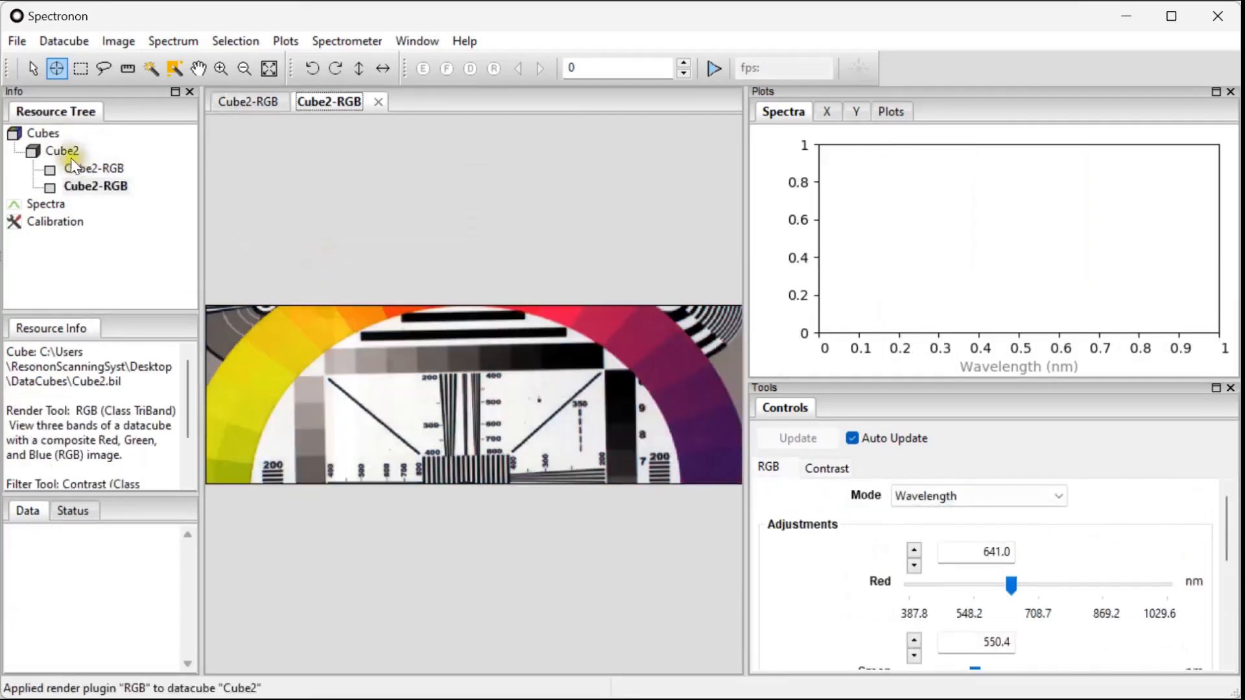
Compare the adjusted Cube2-RGB image with the newly created one by alternating between them
left_click(252, 100)
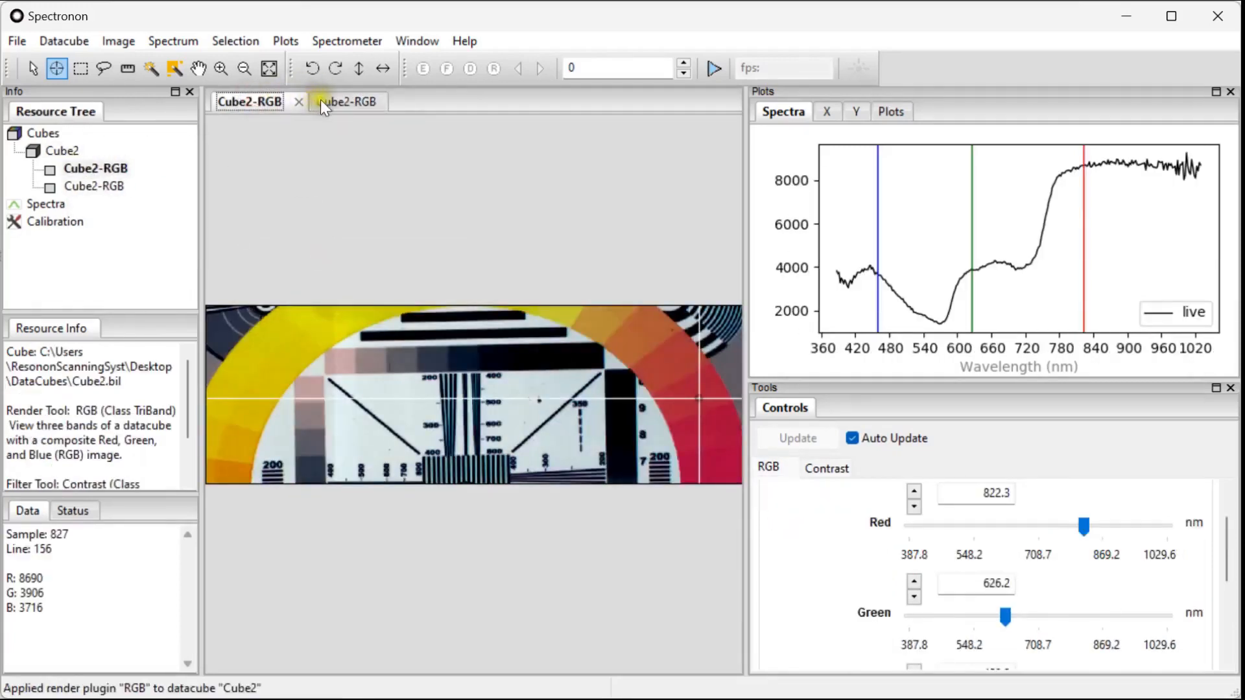
left_click(320, 100)
left_click(221, 102)
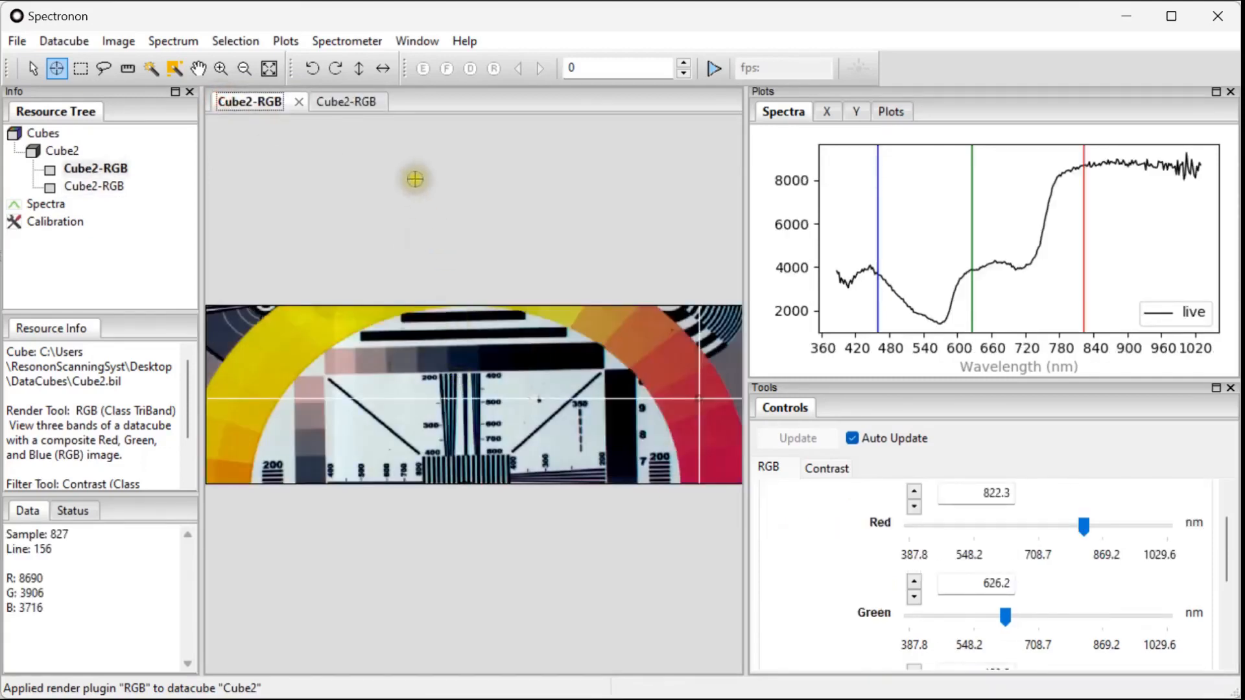
left_click(348, 102)
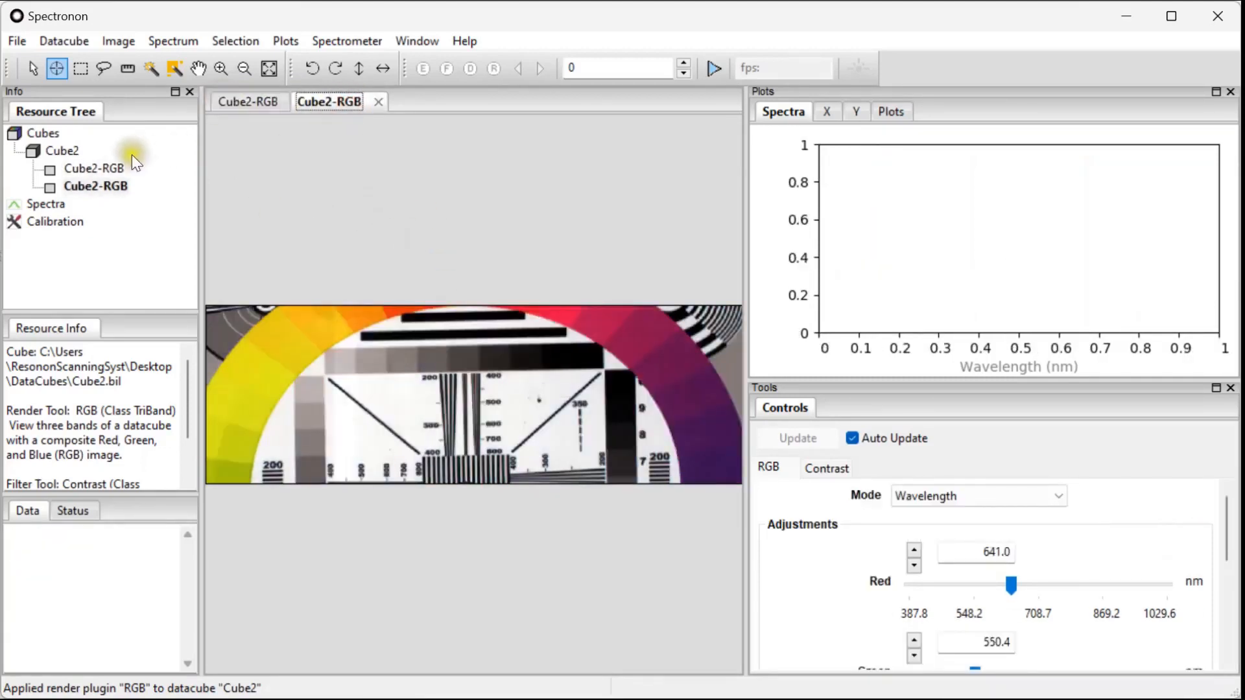
left_click(83, 168)
right_click(83, 169)
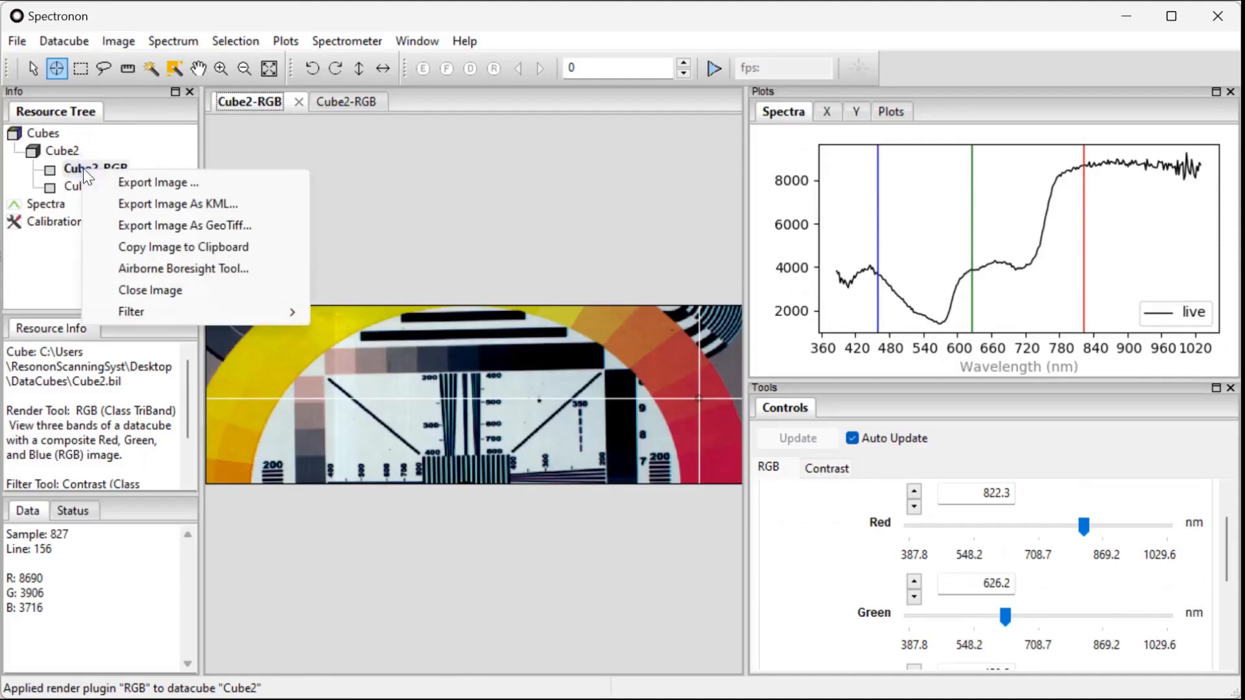
left_click(137, 182)
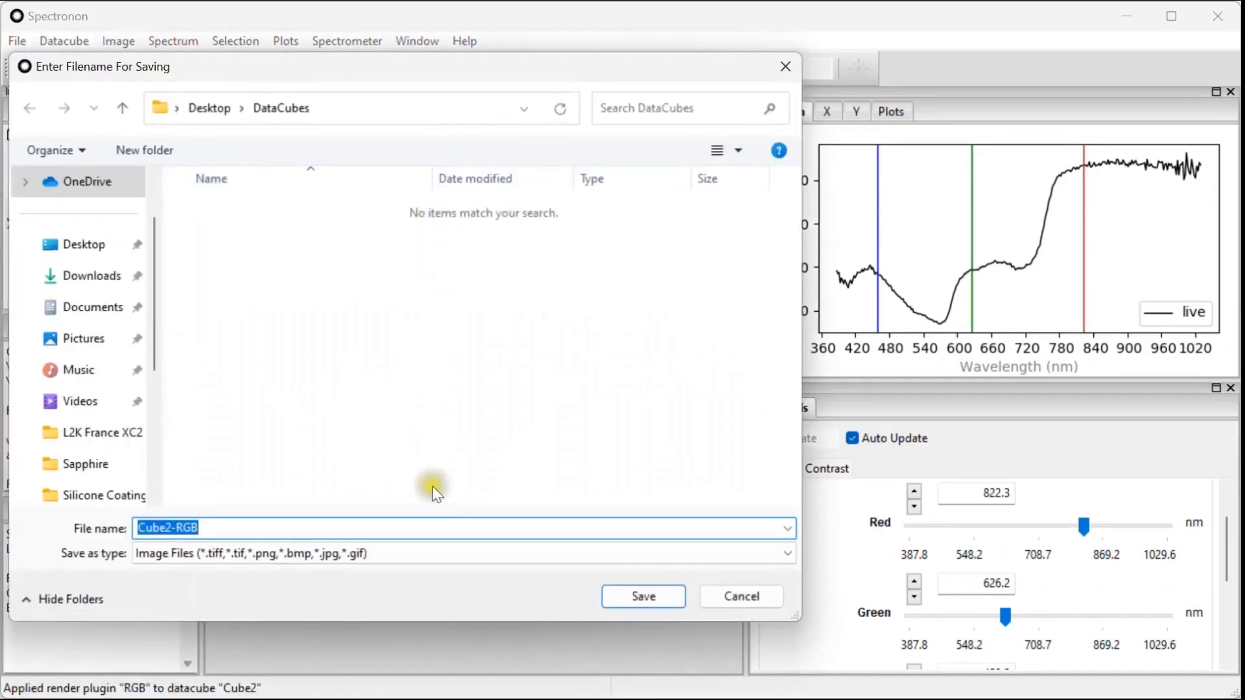
left_click(758, 595)
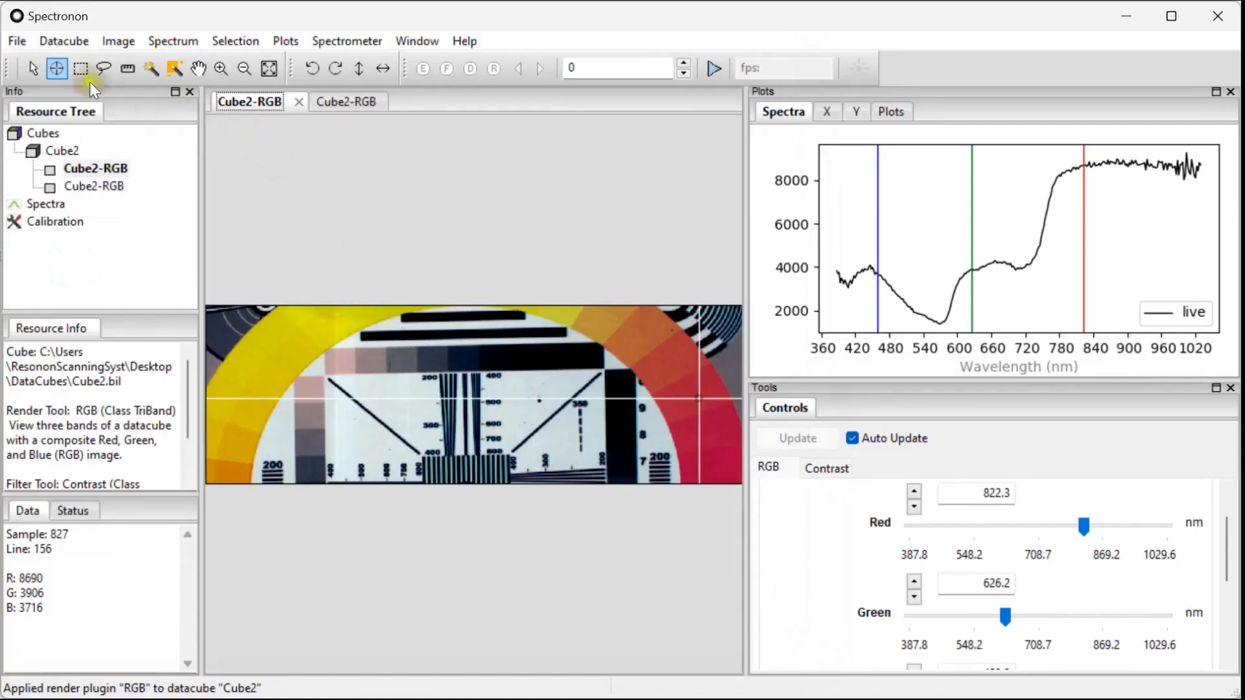
left_click(18, 41)
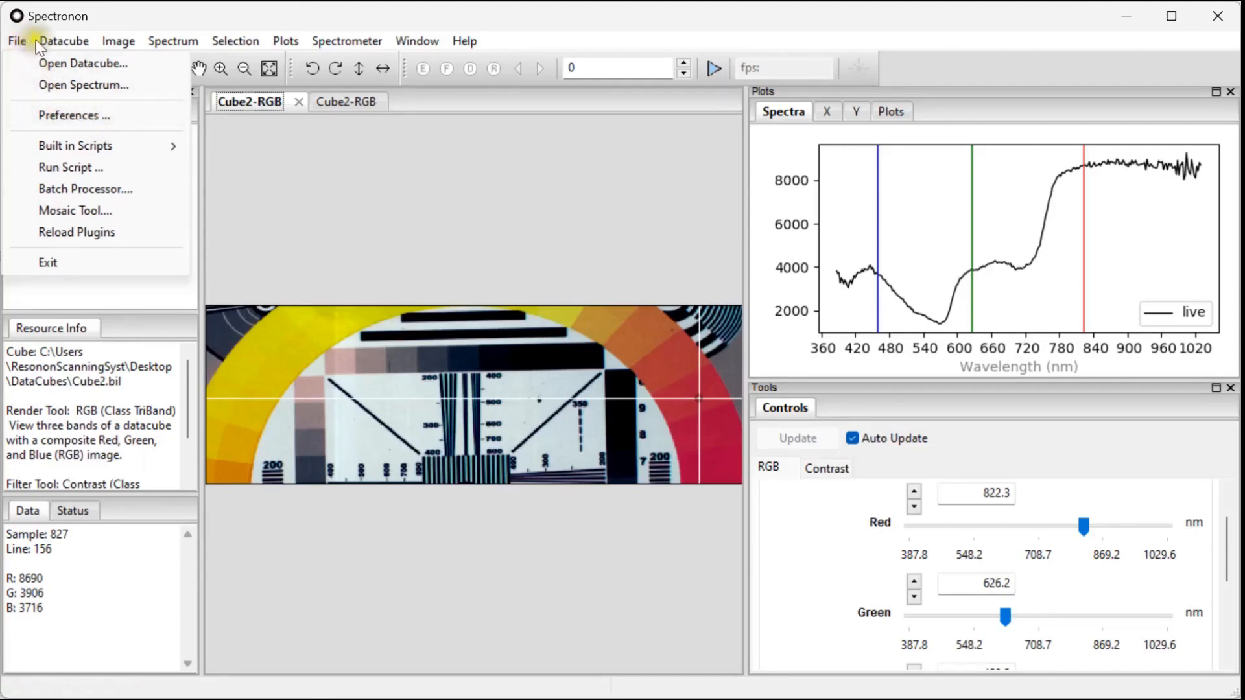
mouse_move(62, 44)
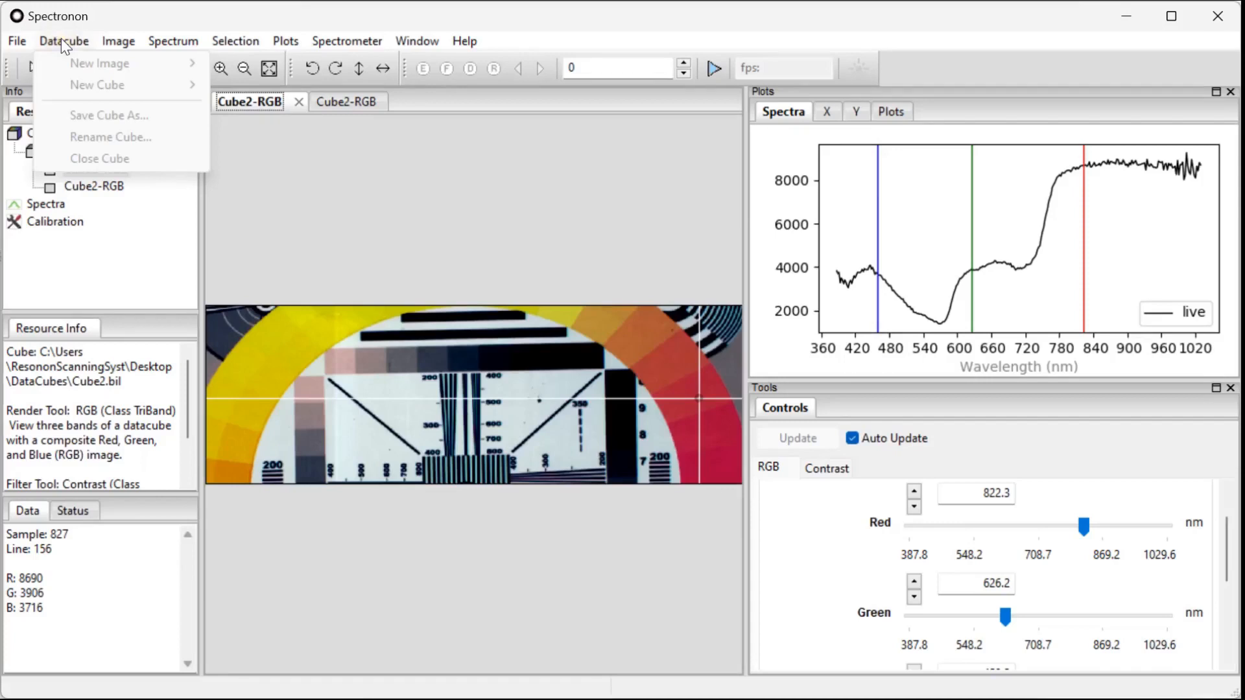
left_click(62, 44)
left_click(61, 151)
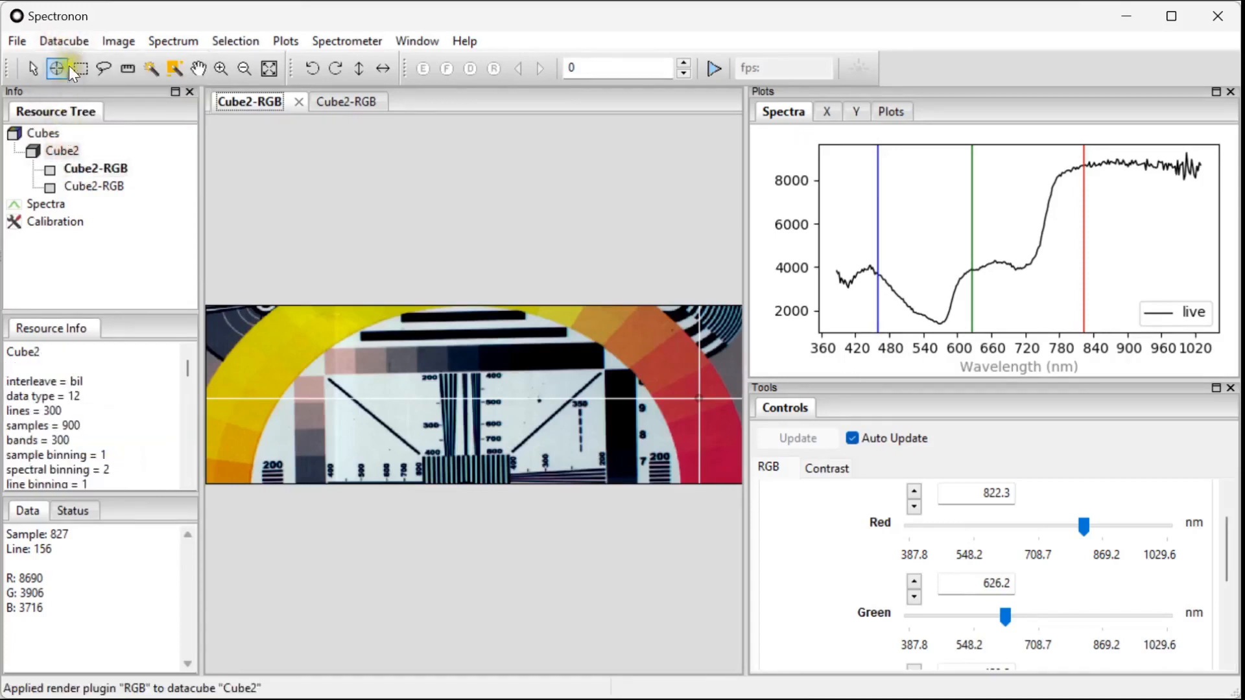
left_click(69, 42)
mouse_move(98, 65)
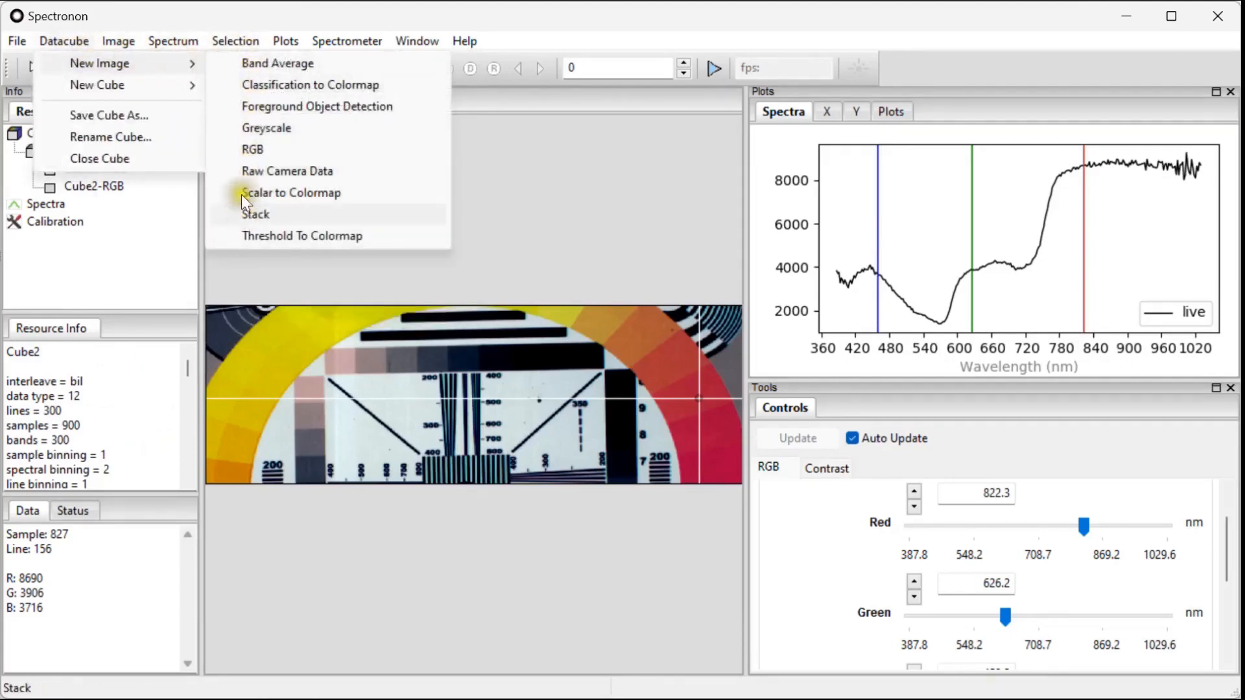
mouse_move(200, 91)
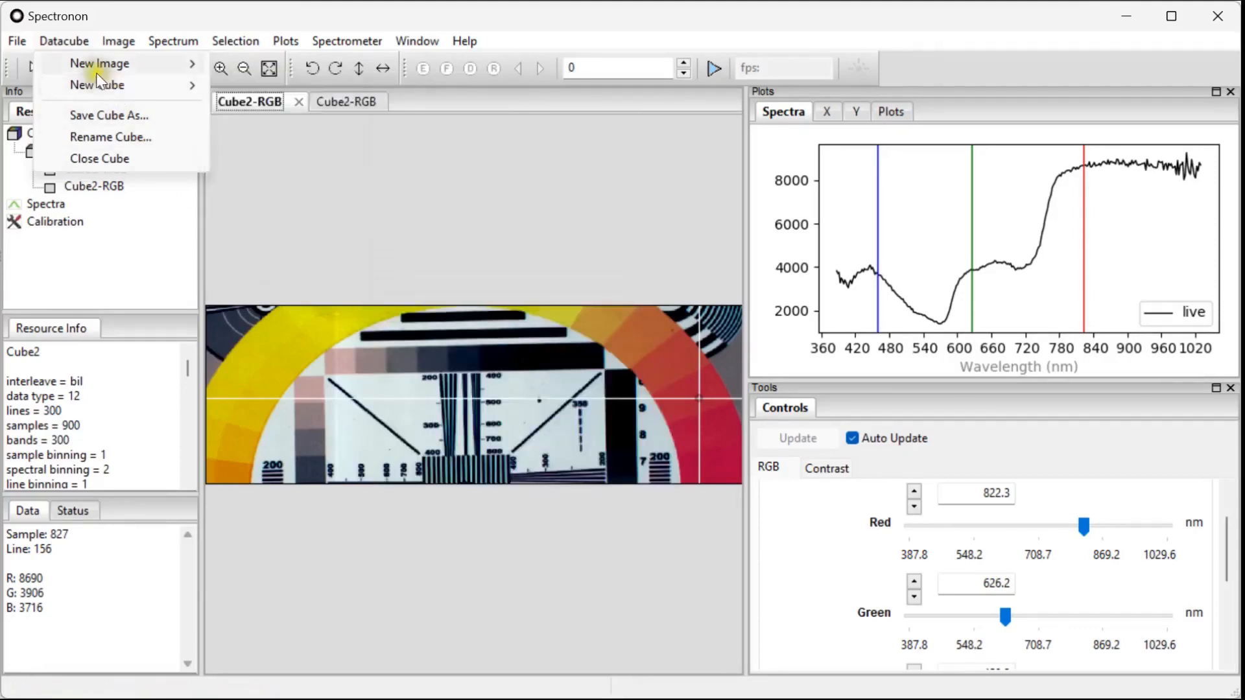
mouse_move(170, 43)
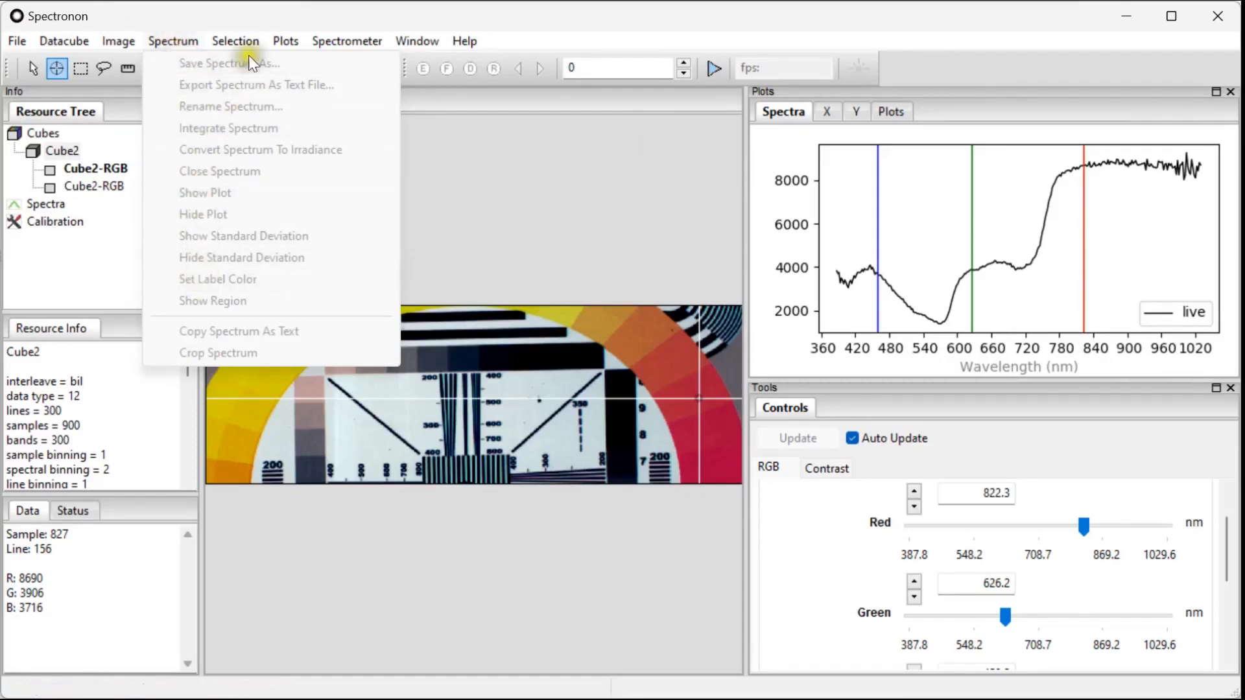
mouse_move(248, 42)
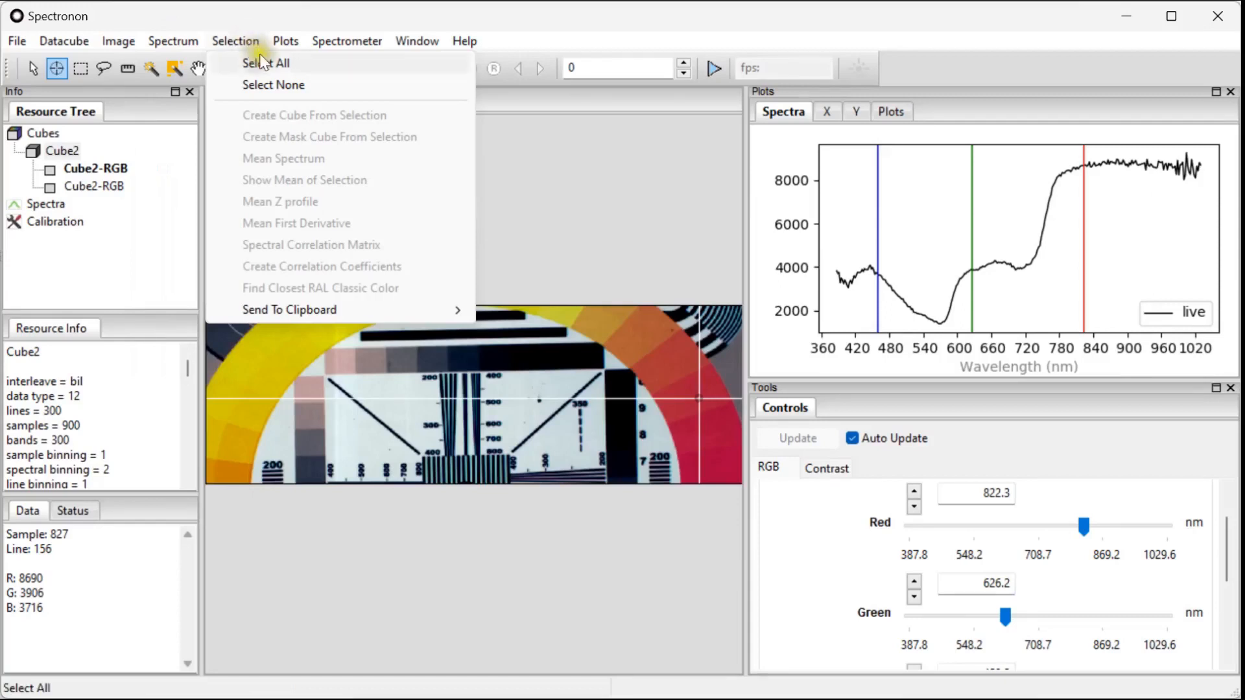
Review the Spectral Plotter's minimum and maximum range settings and accept them unchanged
left_click(281, 46)
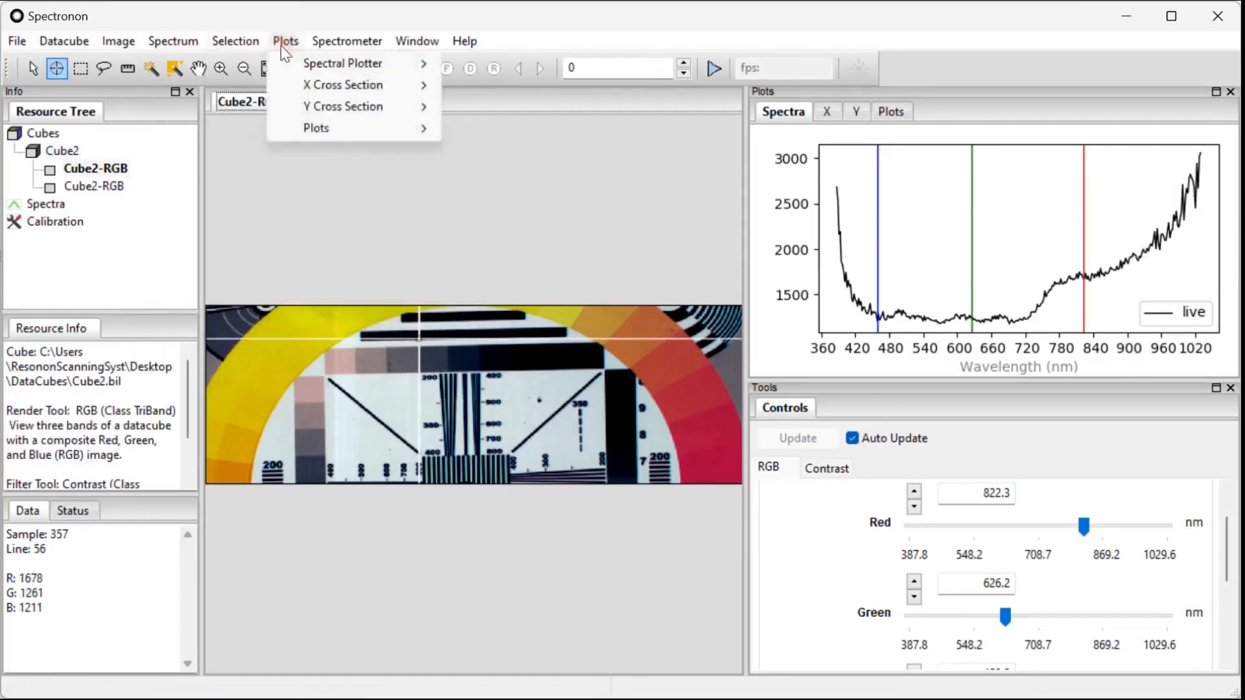
mouse_move(371, 62)
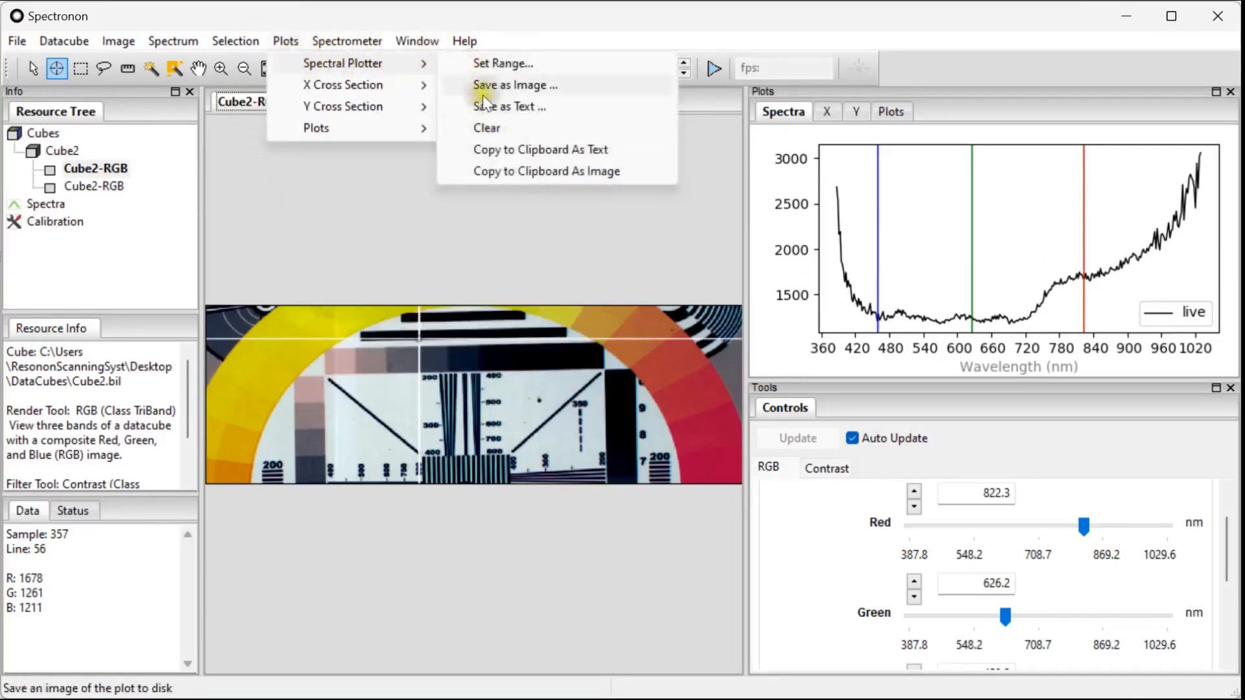
left_click(512, 65)
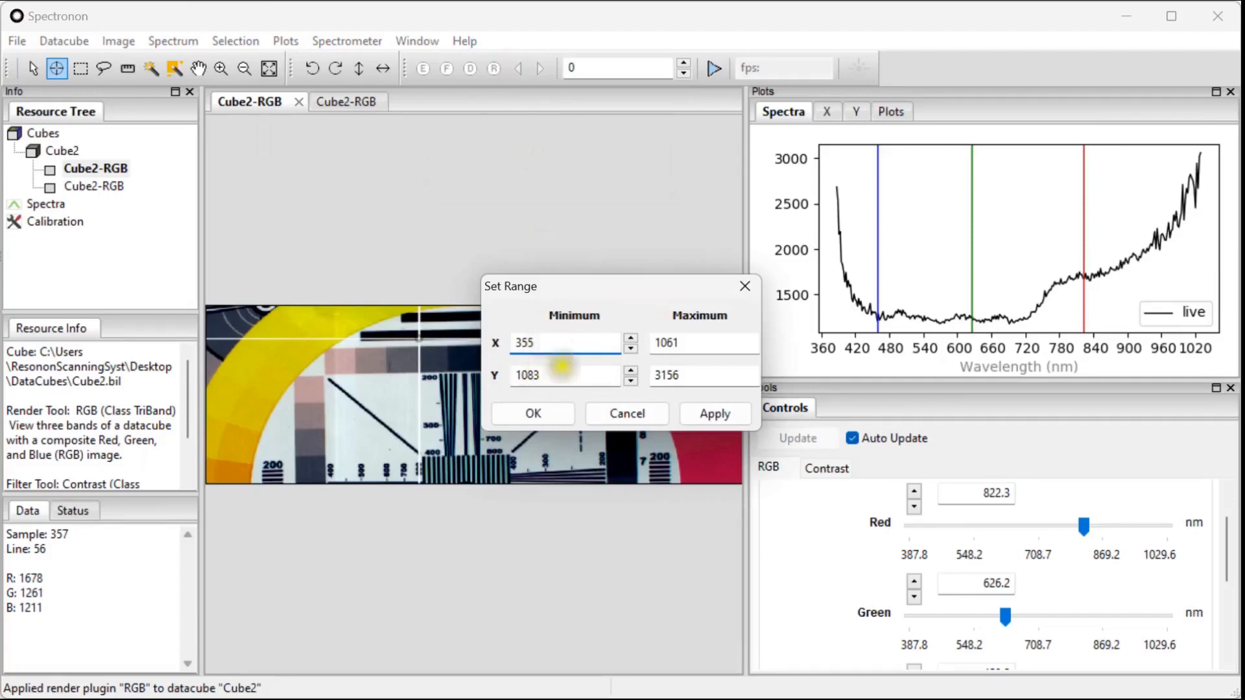
left_click(555, 420)
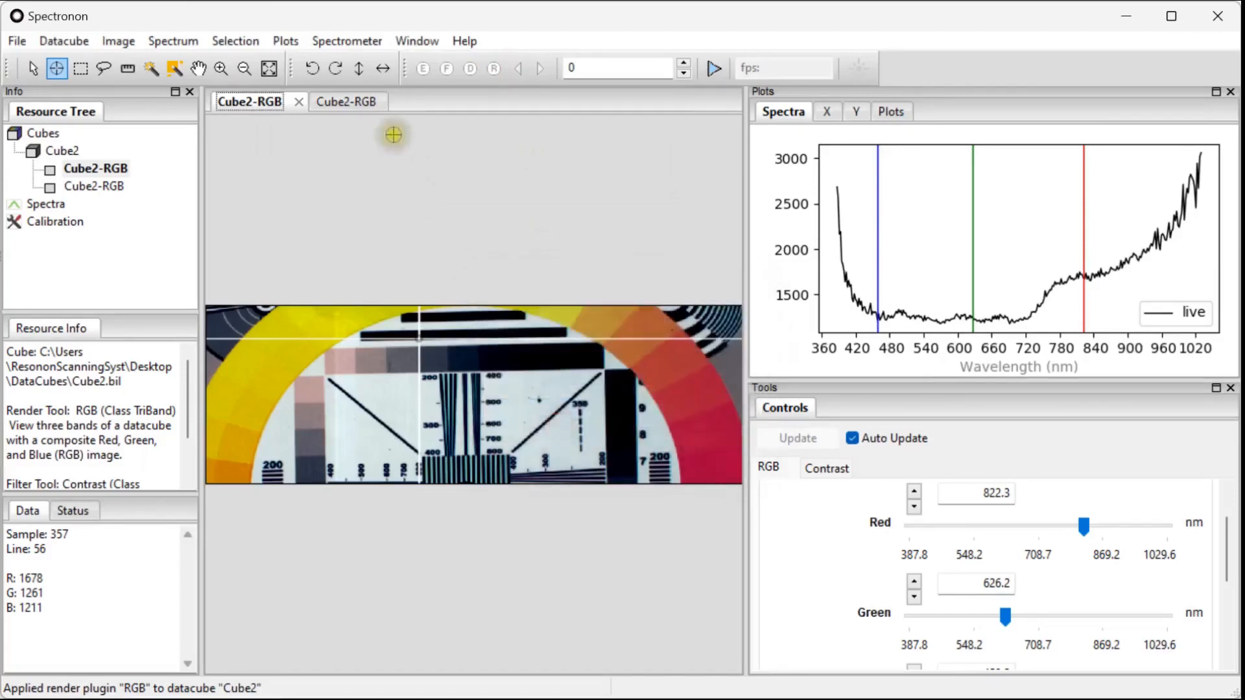
left_click(371, 42)
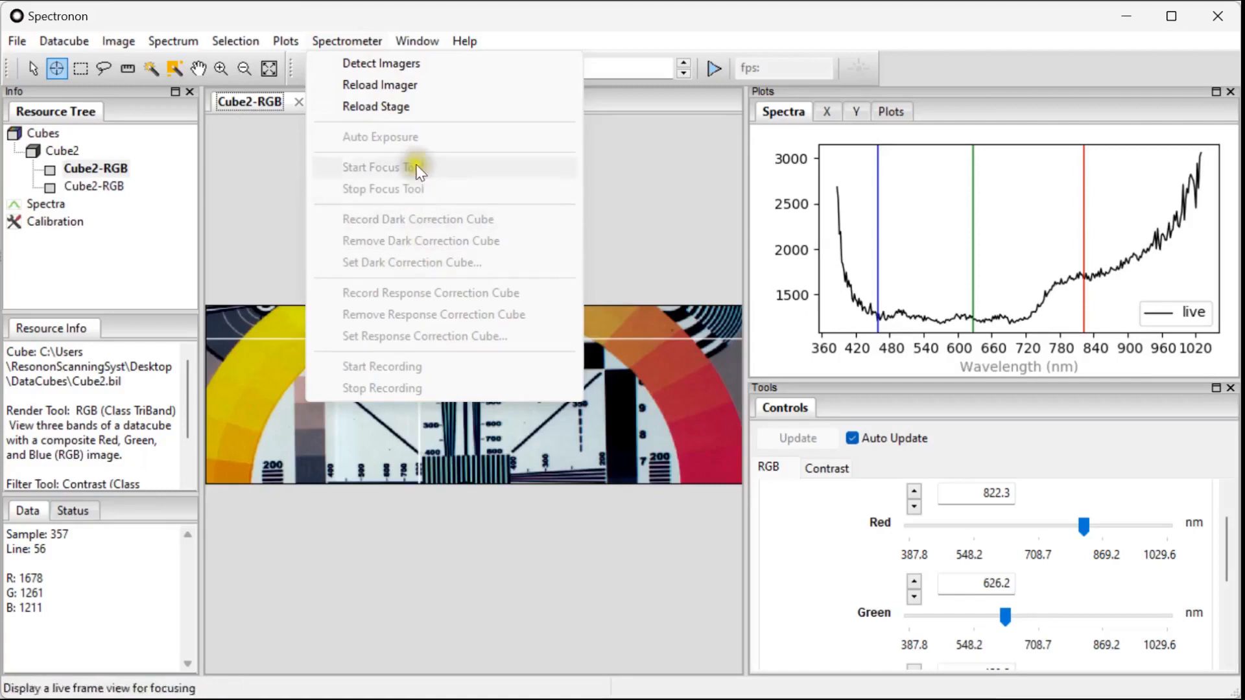
left_click(356, 40)
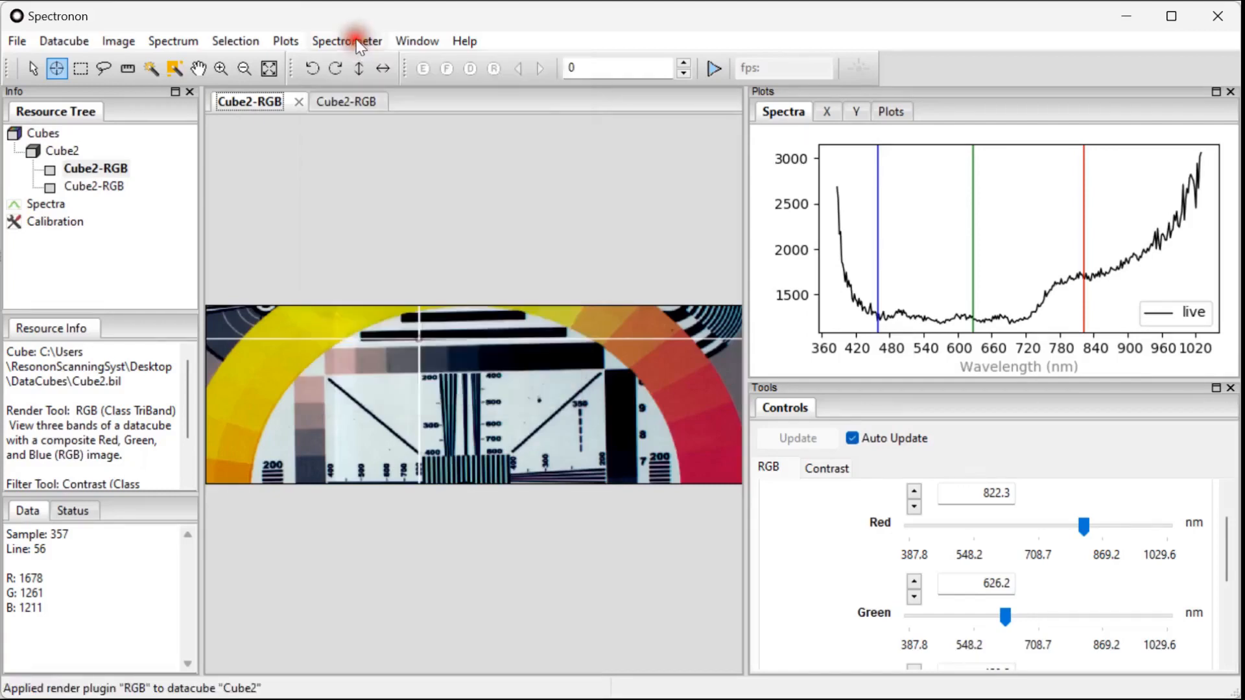
Hide the Info pane and show it again
left_click(410, 45)
left_click(434, 102)
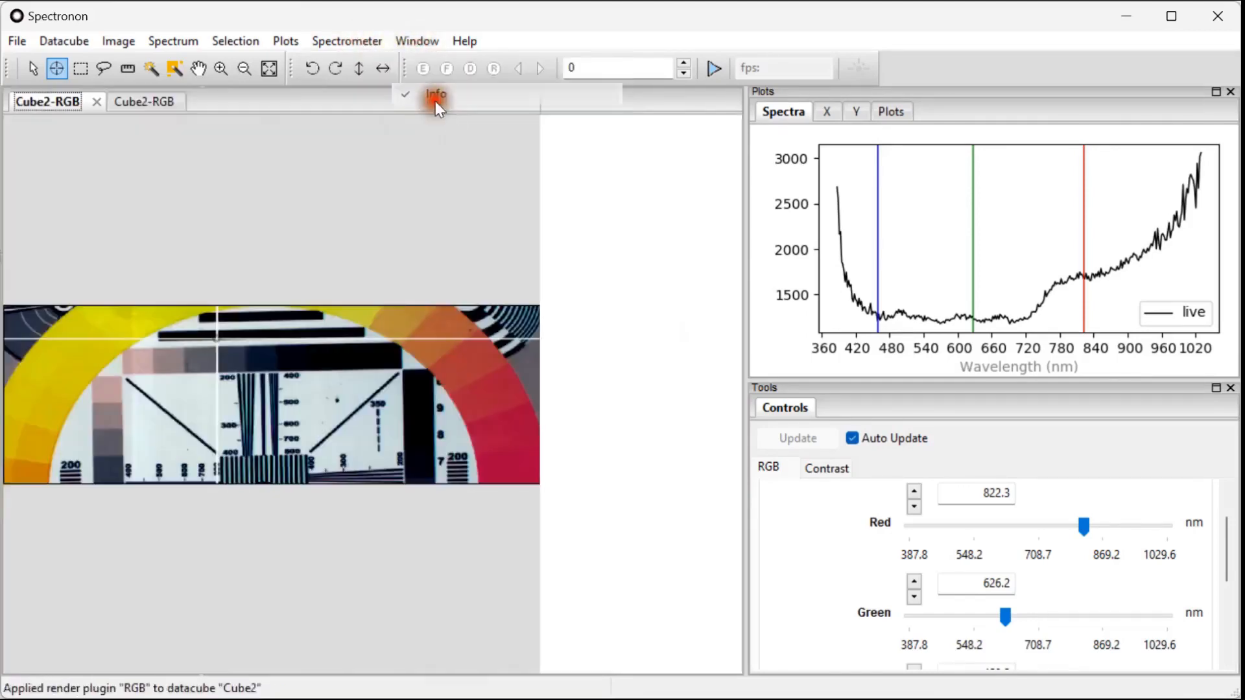
left_click(415, 41)
left_click(433, 94)
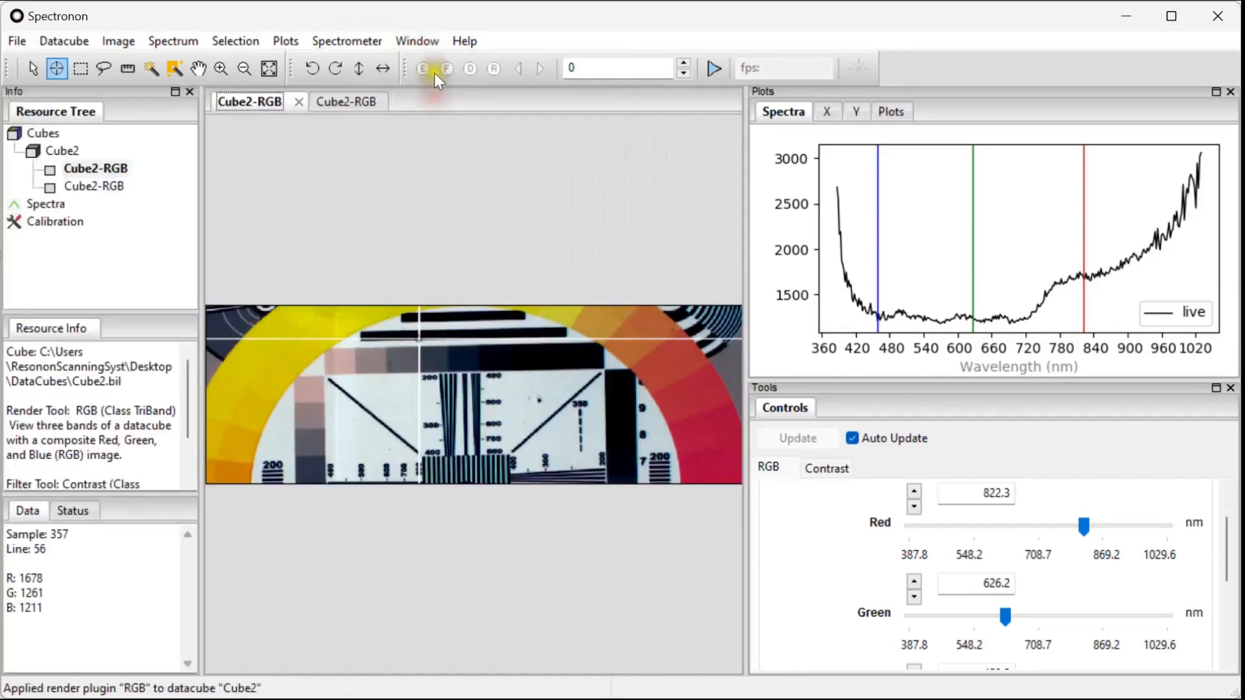
left_click(469, 39)
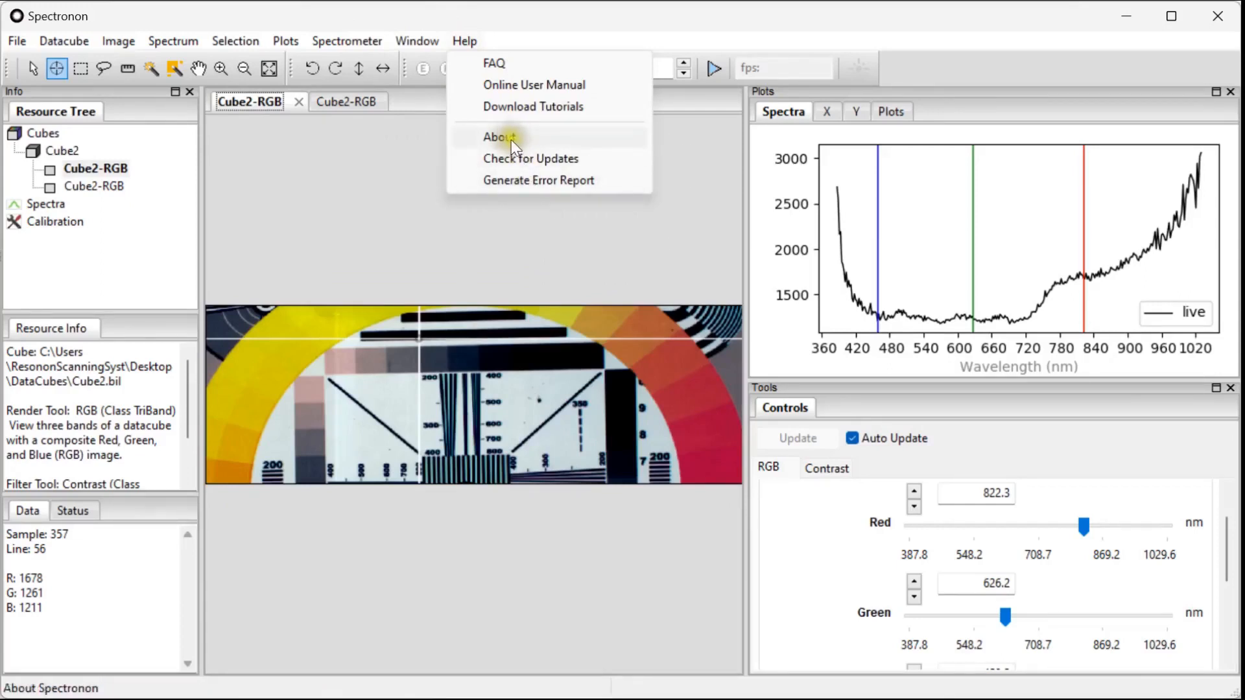
left_click(477, 43)
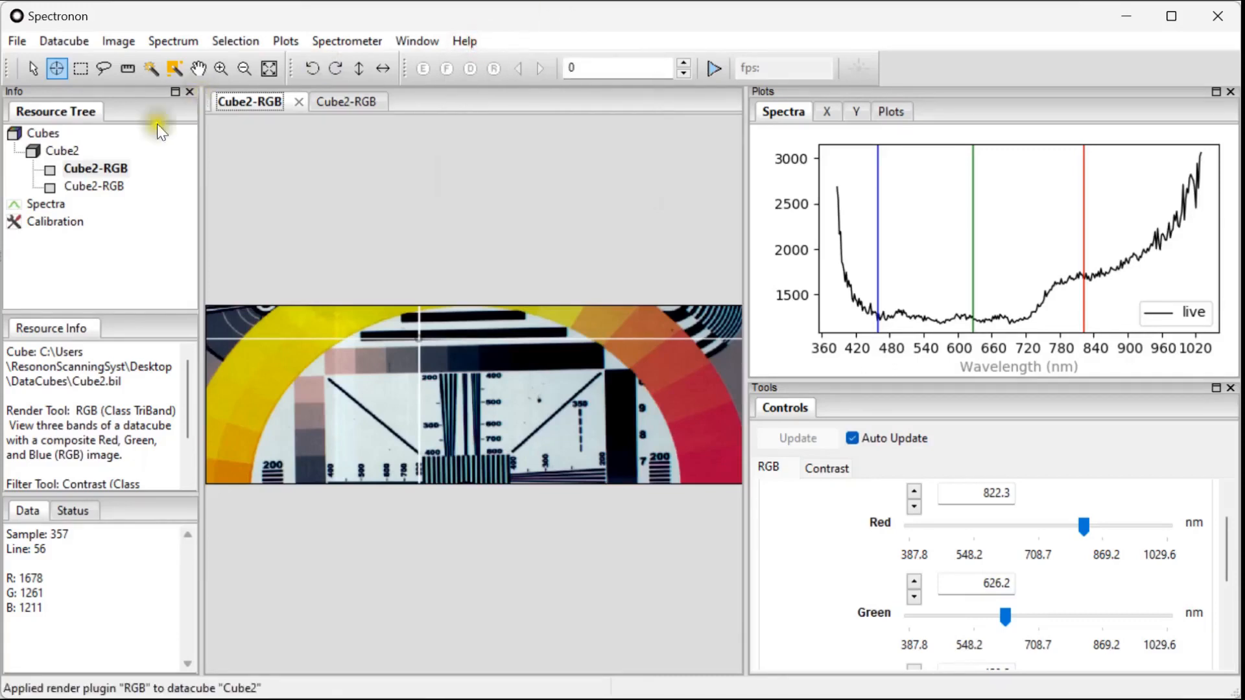
Deactivate the current image tool, reactivate the point inspection tool and examine the spectra at several spots of the adjusted Cube2-RGB image
left_click(35, 70)
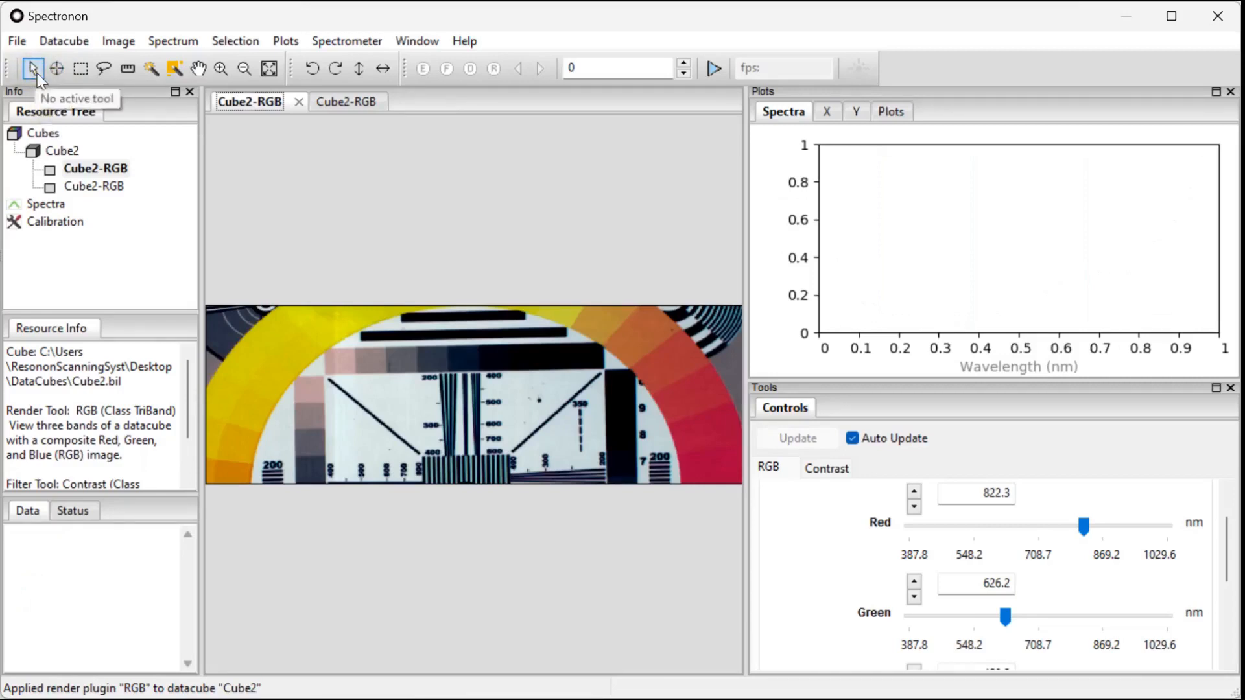
left_click(34, 69)
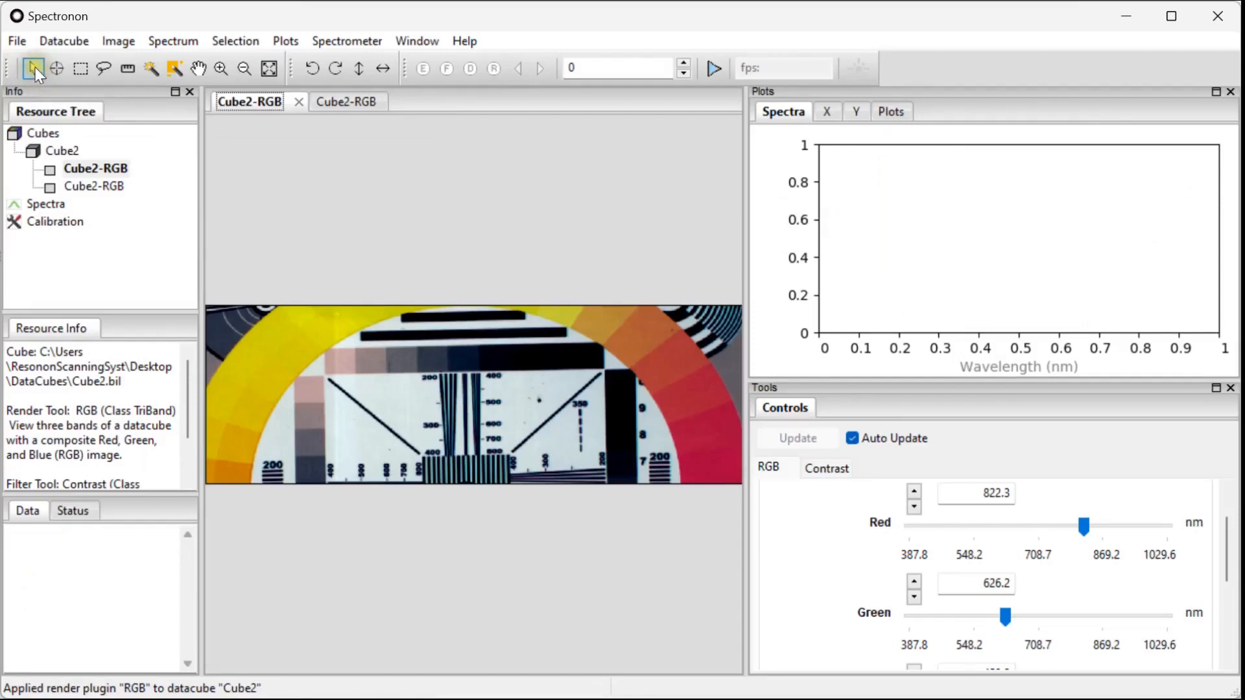
left_click(63, 73)
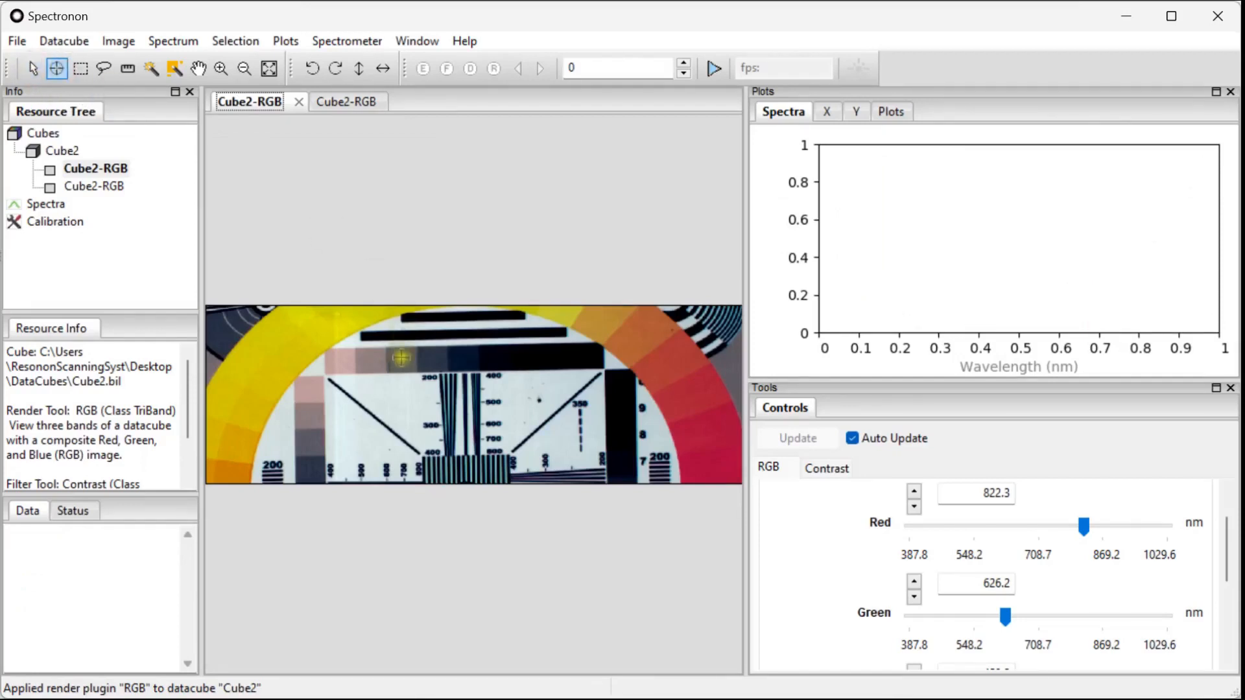
left_click(388, 397)
left_click(713, 327)
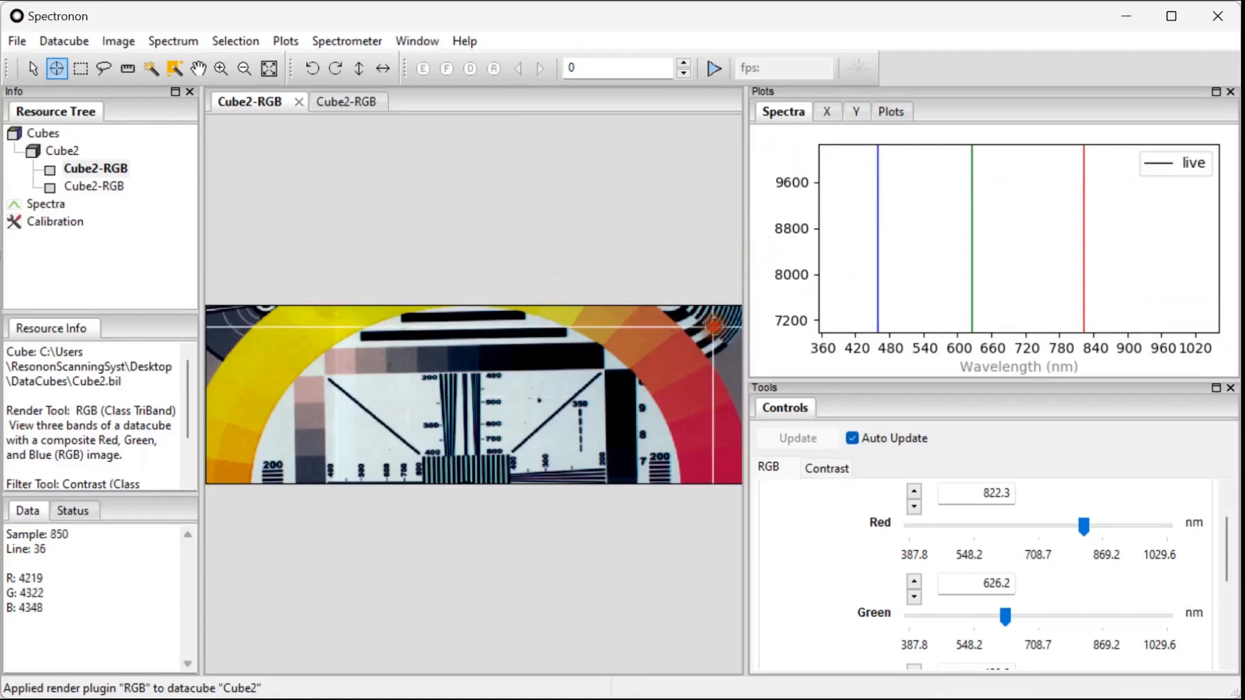
left_click(629, 396)
left_click(638, 439)
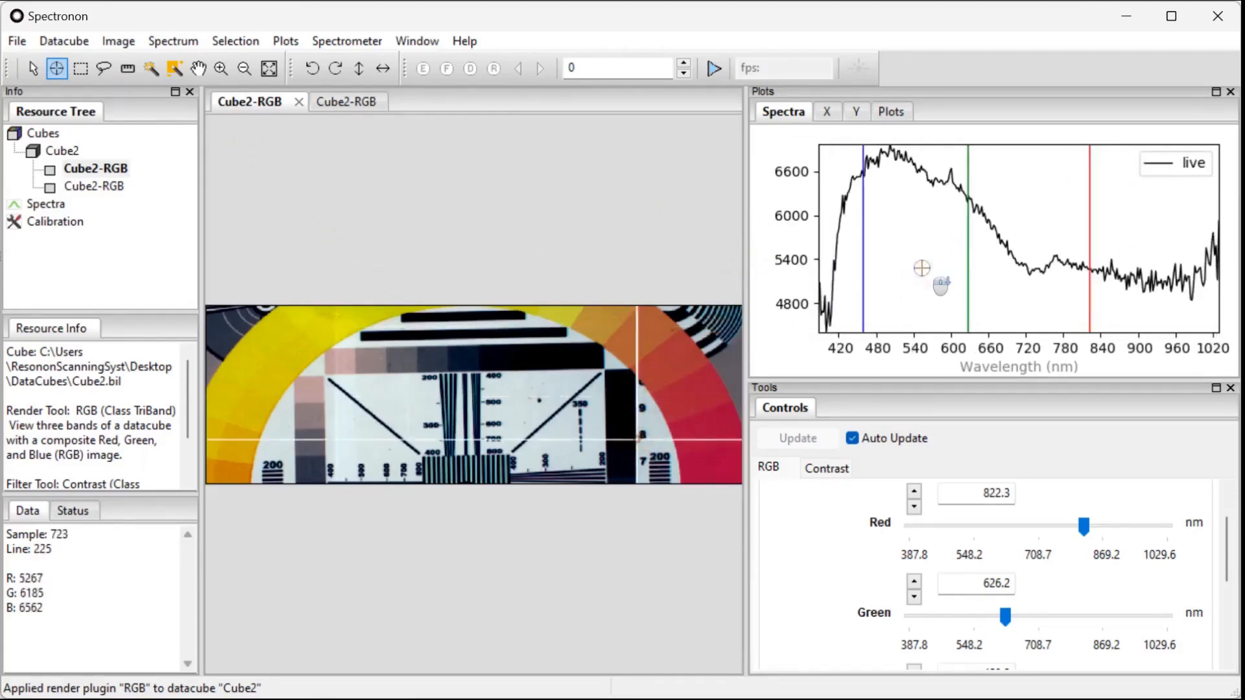
Add the point spectrum of a spot on the red arc of the test chart to the workbench
left_click(675, 412)
right_click(679, 413)
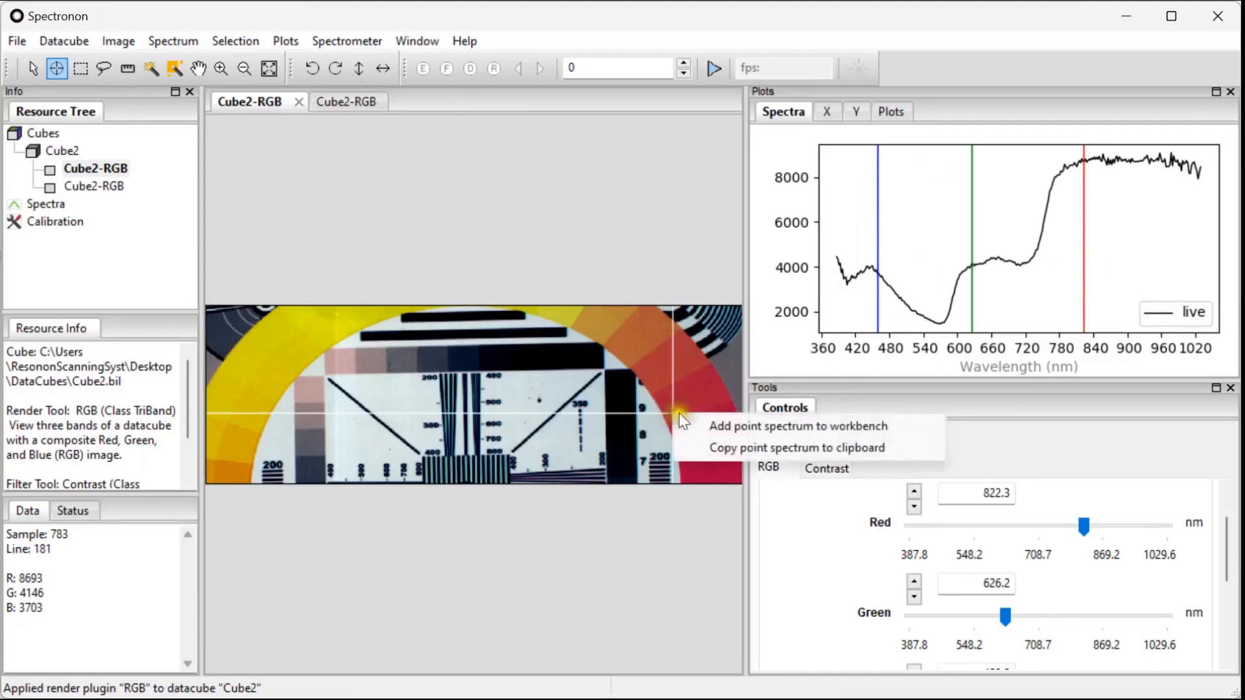
left_click(711, 426)
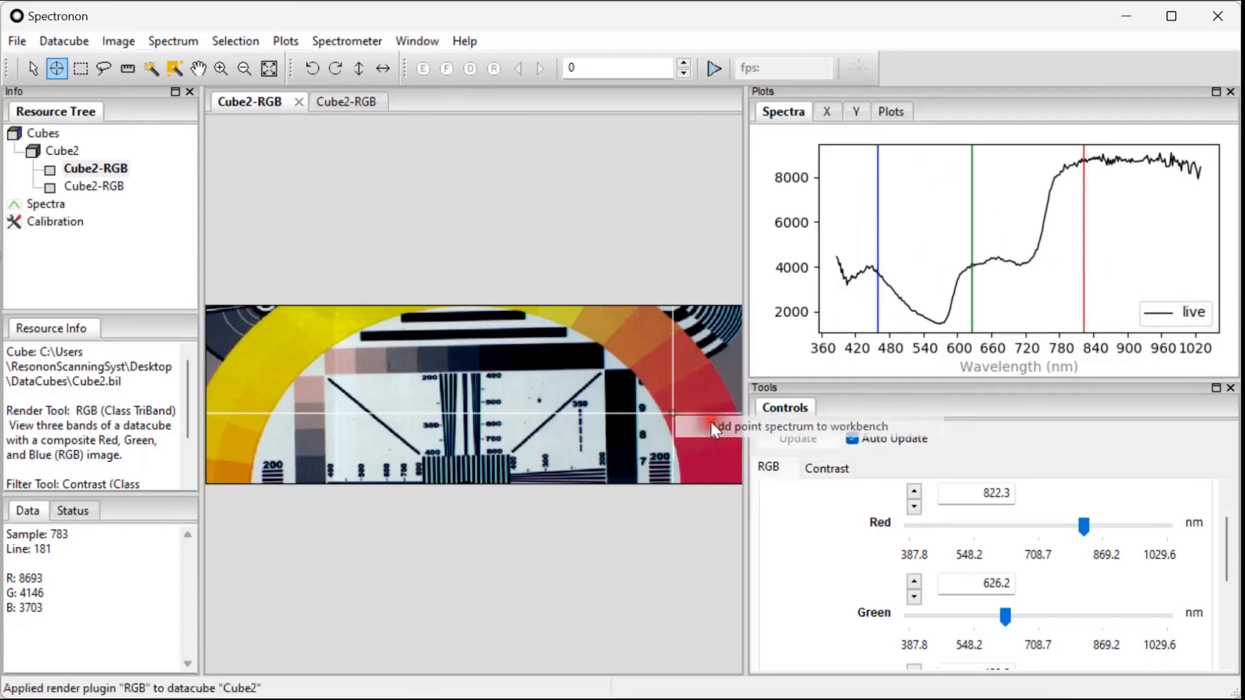
Copy the point spectrum of a nearby spot on the red arc to the clipboard
left_click(679, 405)
right_click(678, 406)
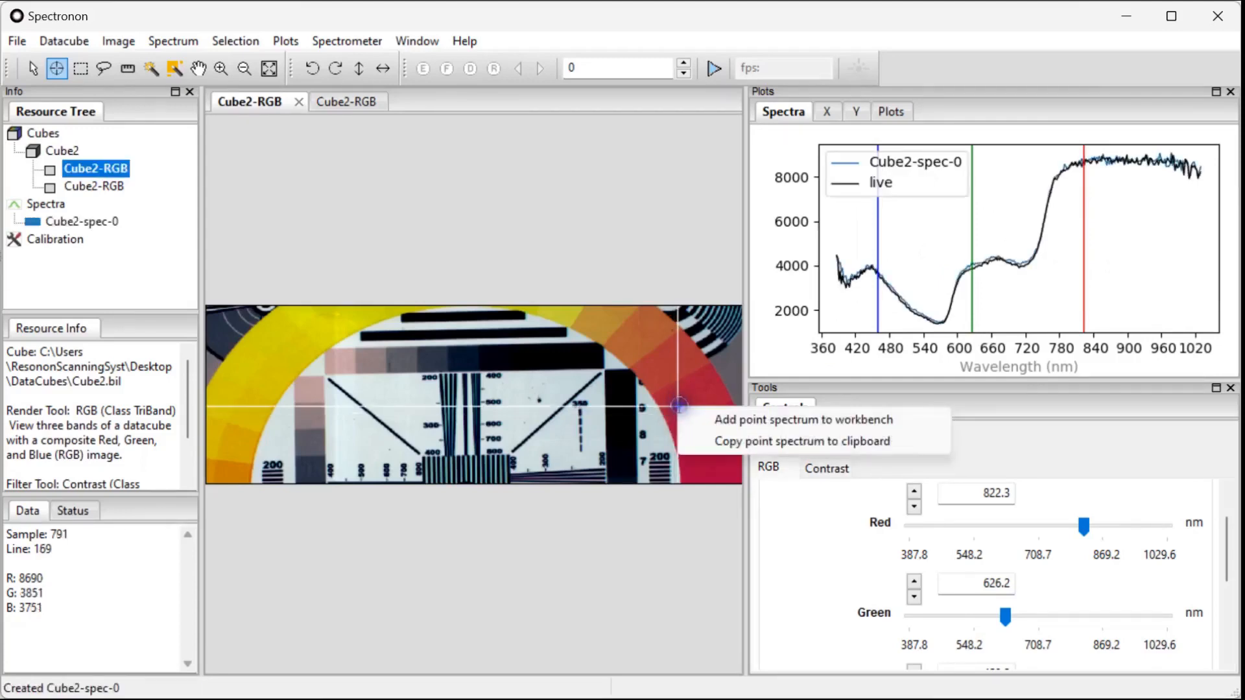
left_click(748, 442)
Inspect a point on the upper part of the orange-red arc and view its X cross section plot
left_click(688, 342)
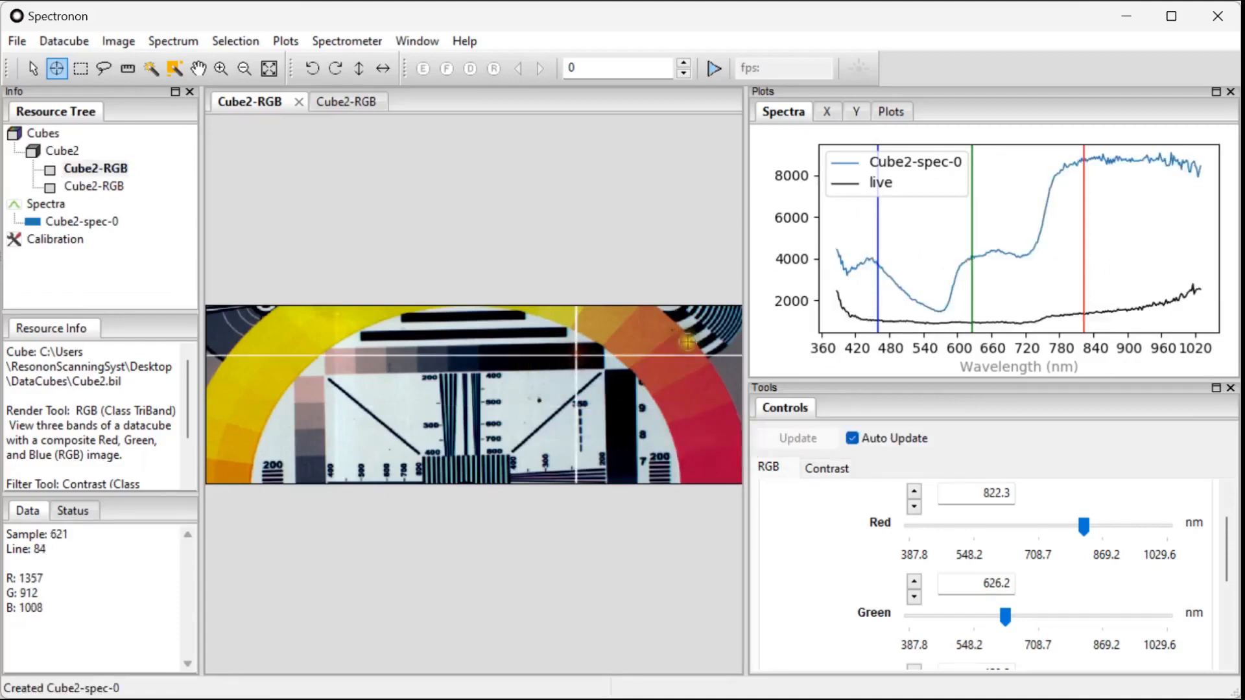
left_click(834, 107)
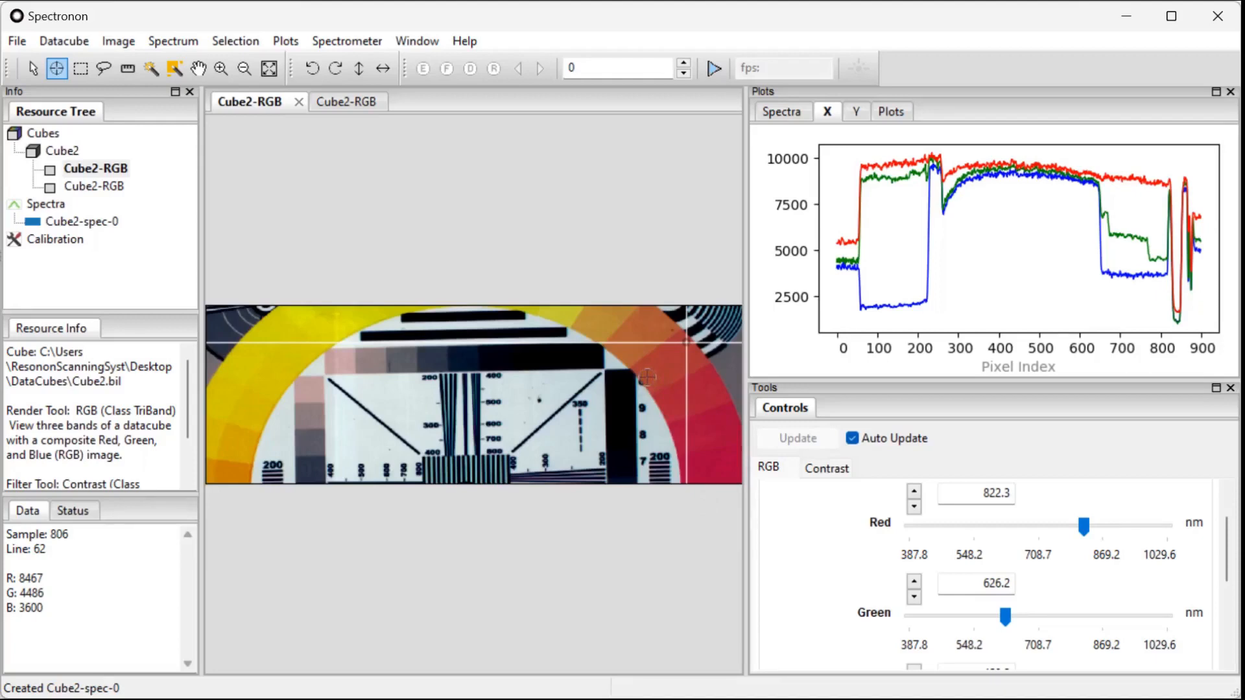
Select a rectangular region of about 21 by 26 pixels on the yellow arc and plot its mean spectrum among the spectra
left_click(80, 68)
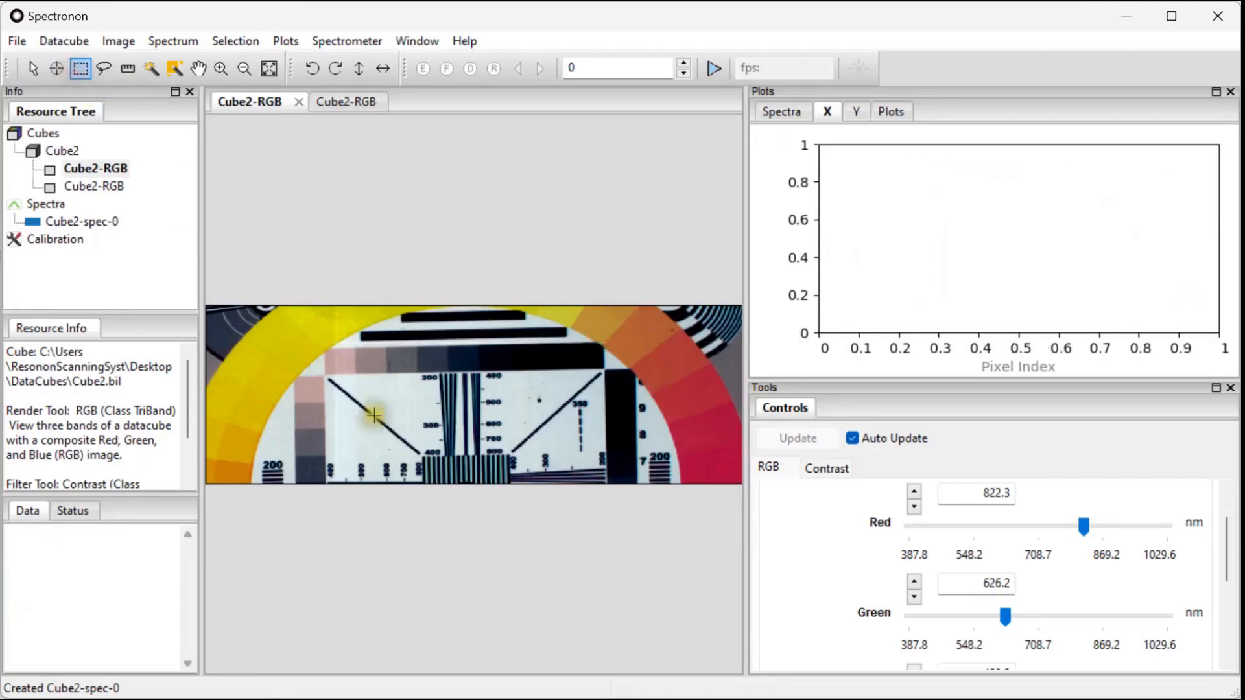
left_click_drag(293, 327, 309, 343)
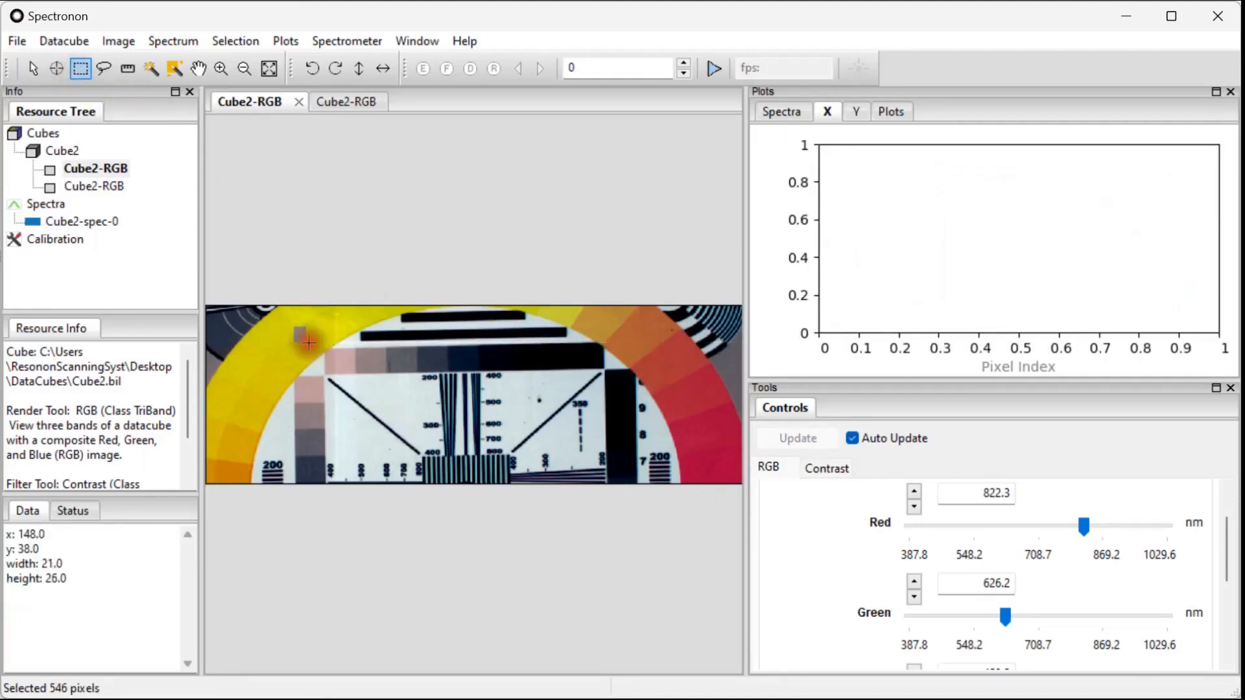
right_click(301, 338)
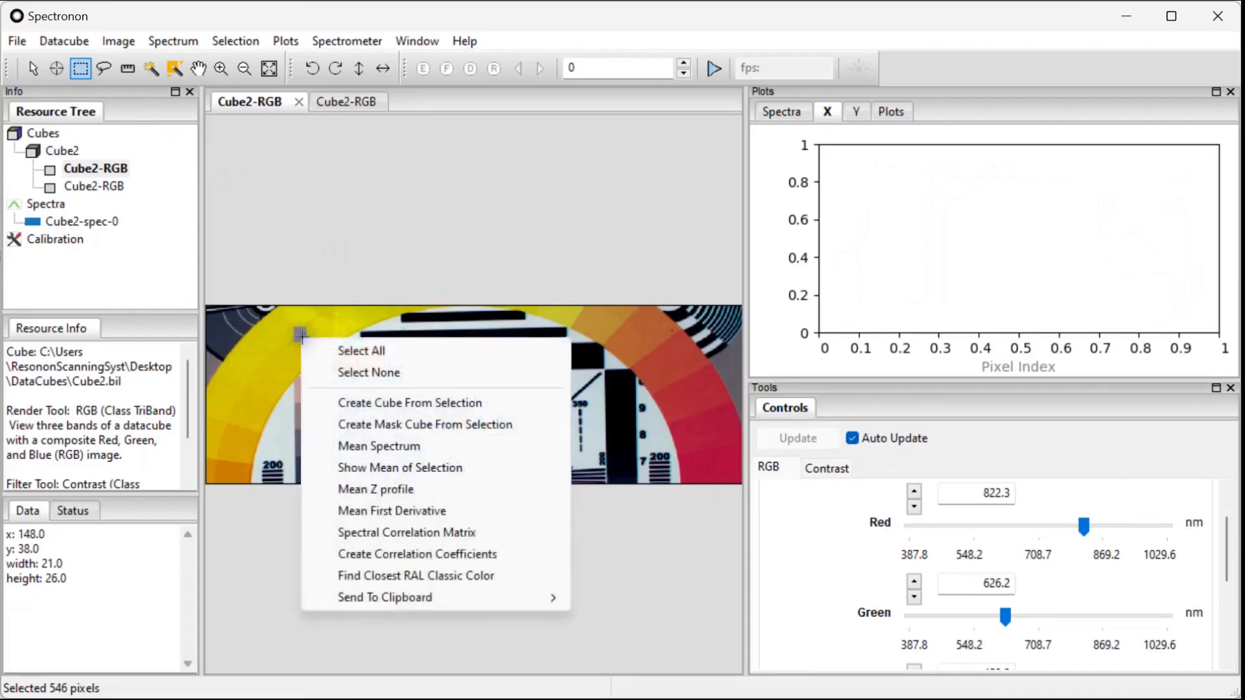
left_click(381, 444)
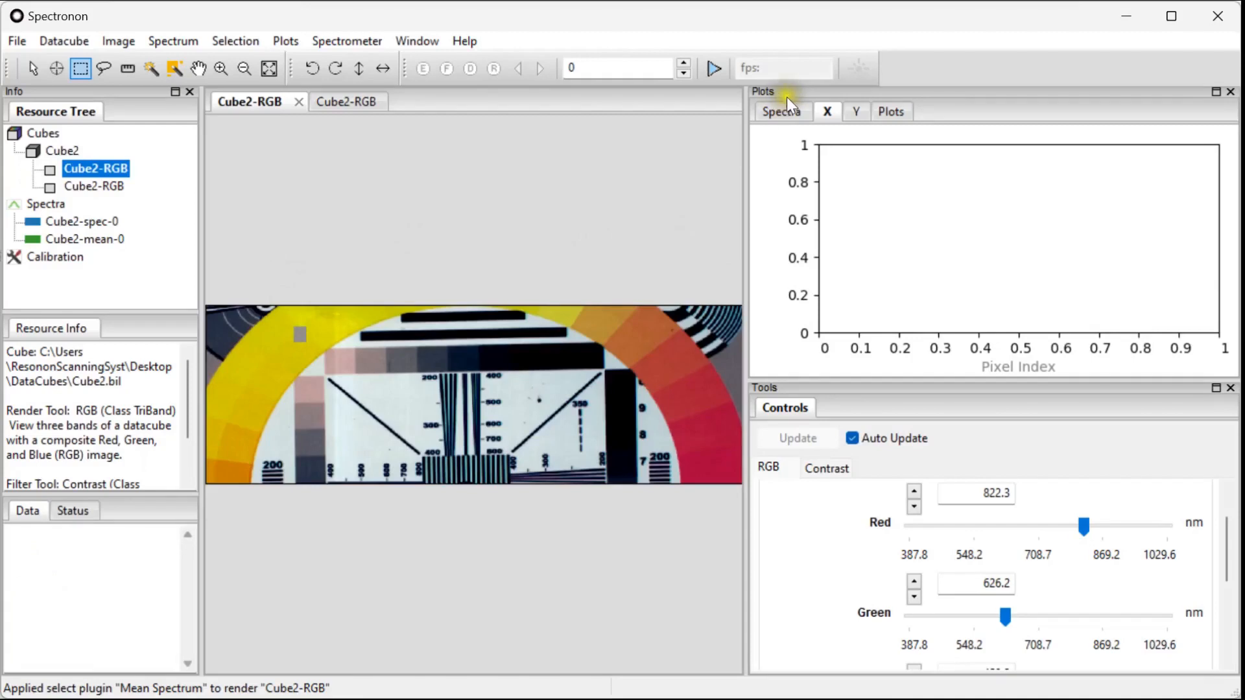
left_click(787, 113)
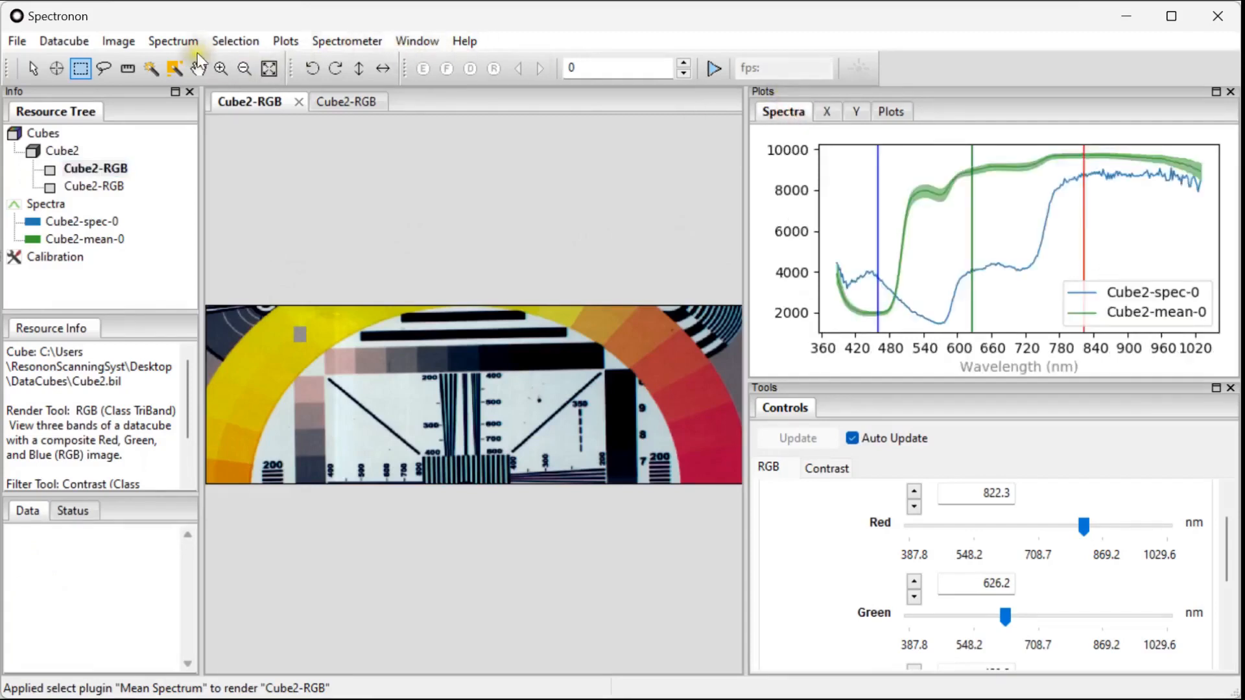
Lasso a small oval region on the white area beside the 350 marking, and measure a diagonal across the central line pattern
left_click(102, 70)
mouse_move(533, 374)
left_mouse_down()
mouse_move(518, 399)
mouse_move(535, 420)
mouse_move(554, 405)
mouse_move(541, 397)
left_mouse_up()
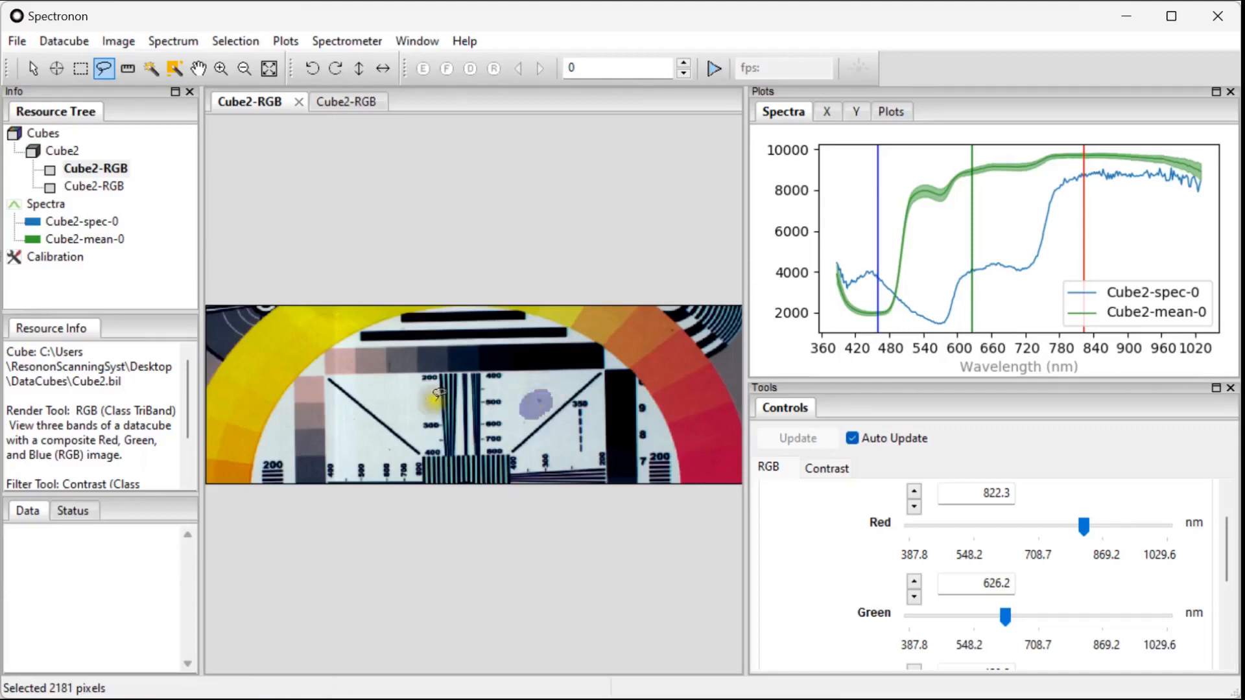
left_click(127, 69)
left_click_drag(398, 402, 521, 347)
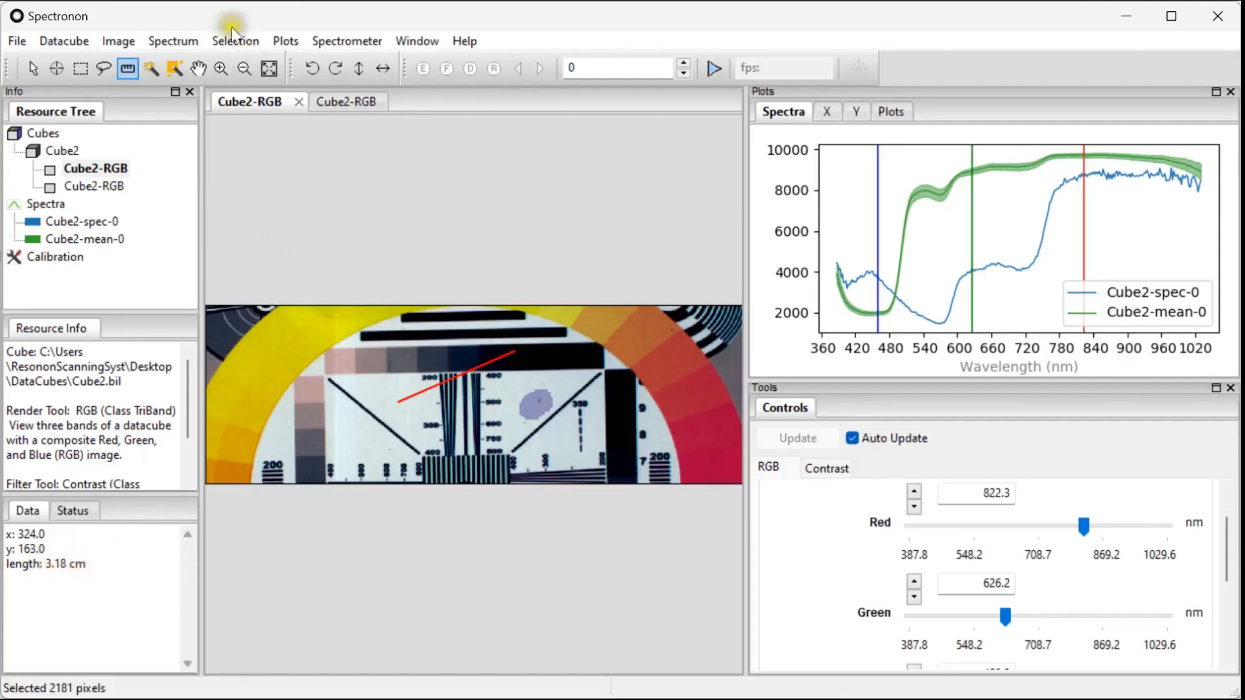
Select the similar-coloured pixels of the yellow arc with the single-region wand tool
left_click(155, 70)
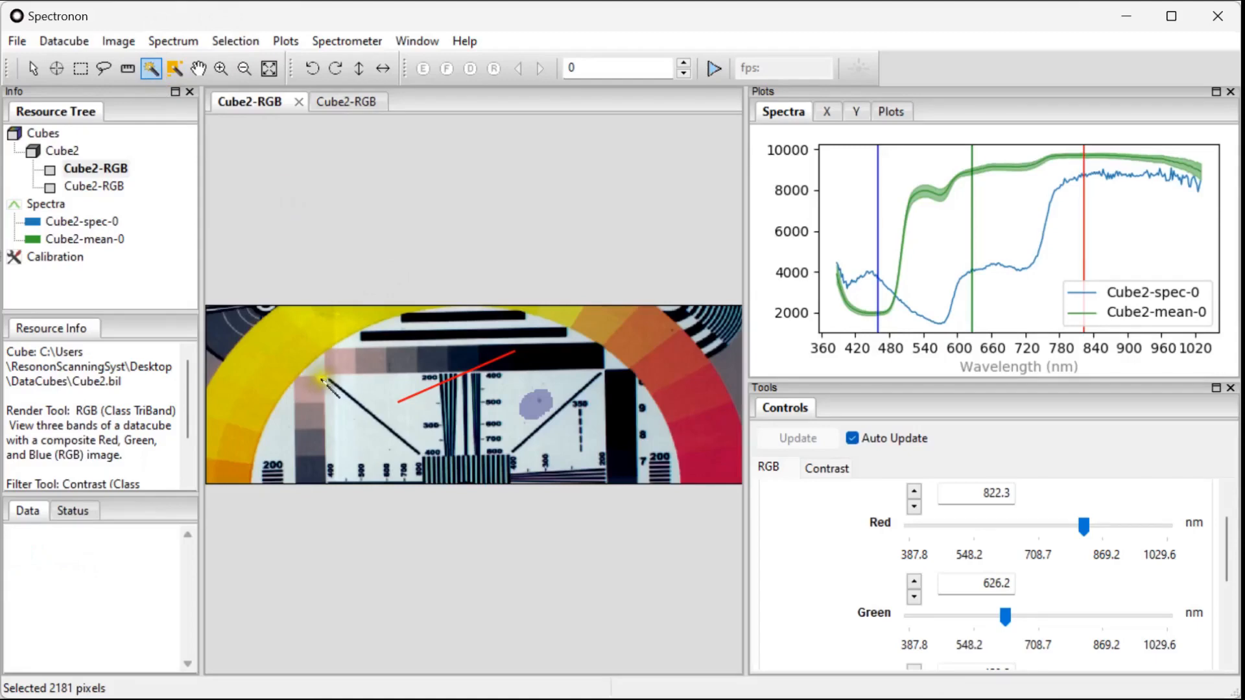
left_click(302, 355)
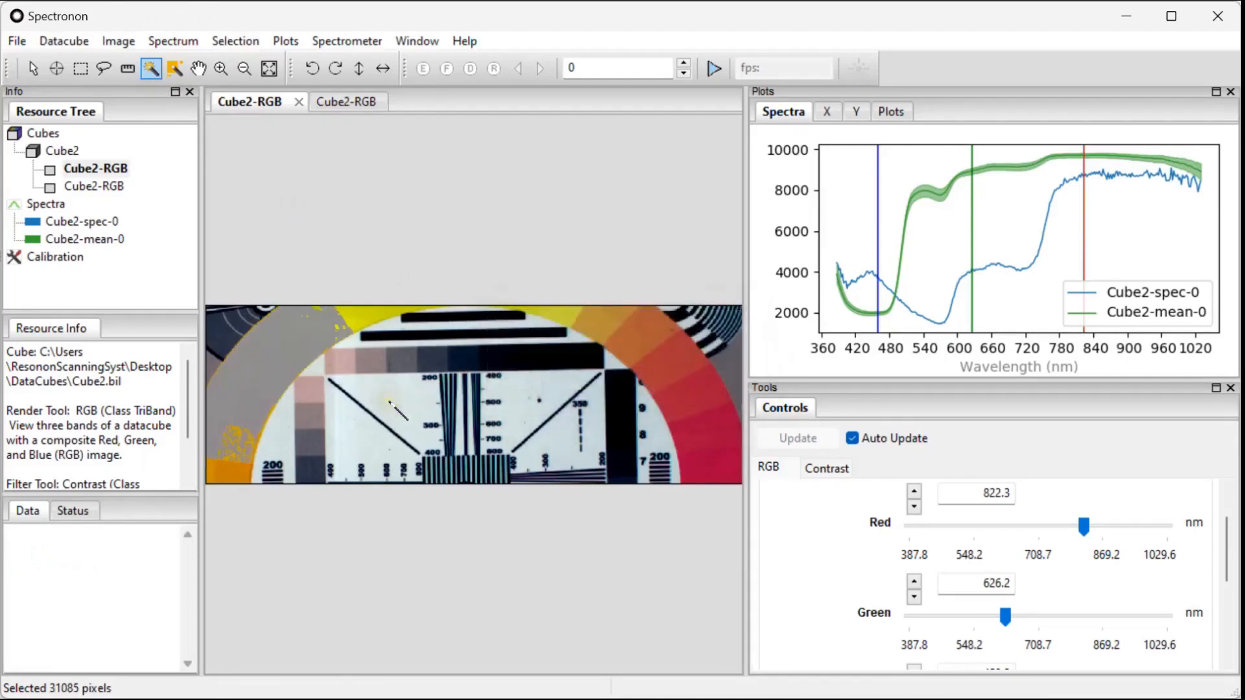
Select the white background, yellow arc and red arc together with the multi-region wand, and clear the whole selection
left_click(176, 69)
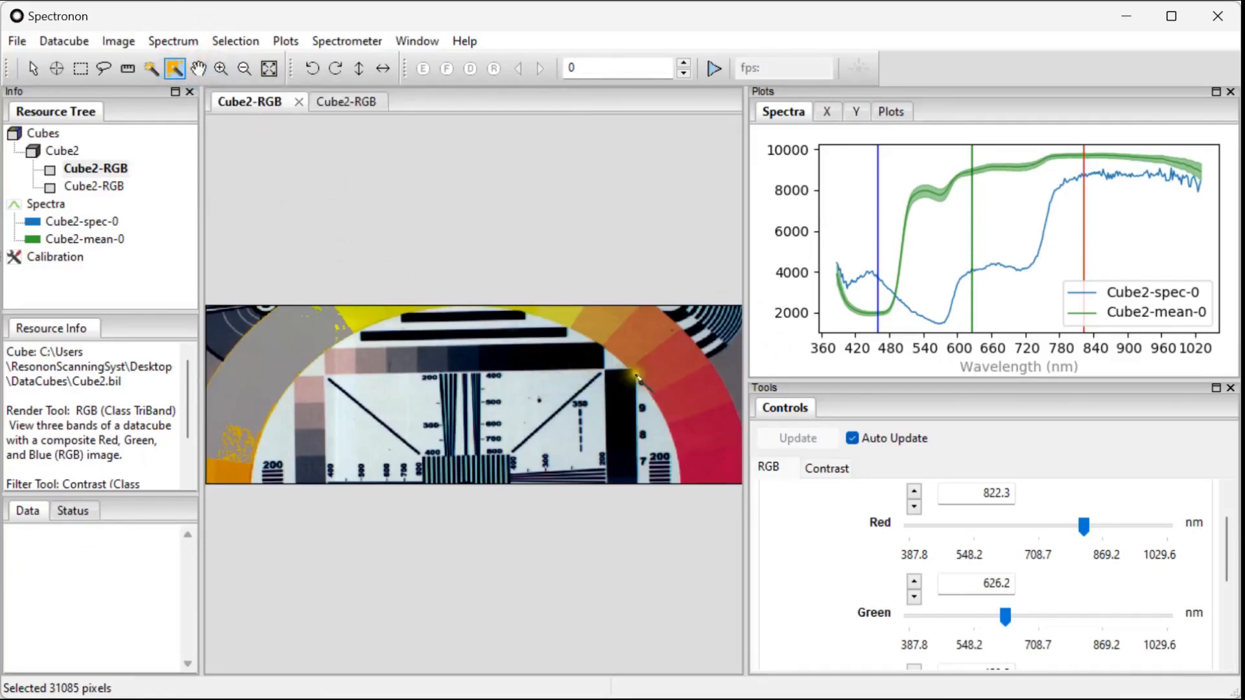
left_click(595, 440)
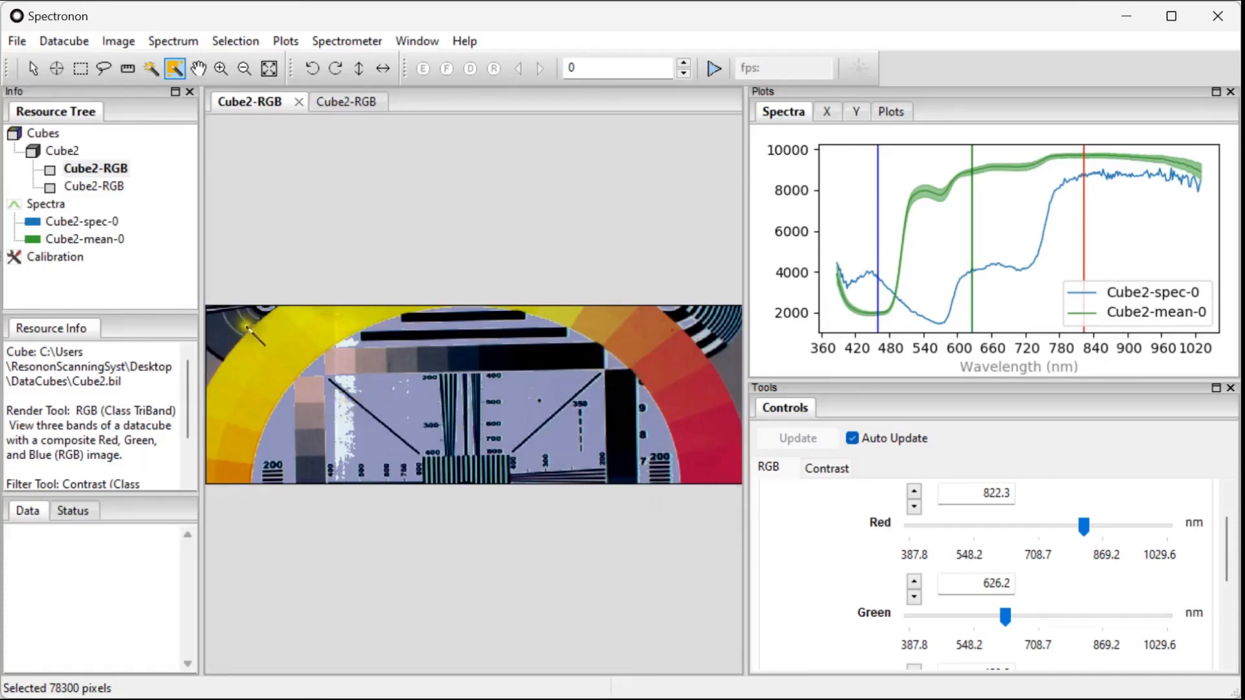
left_click(241, 365)
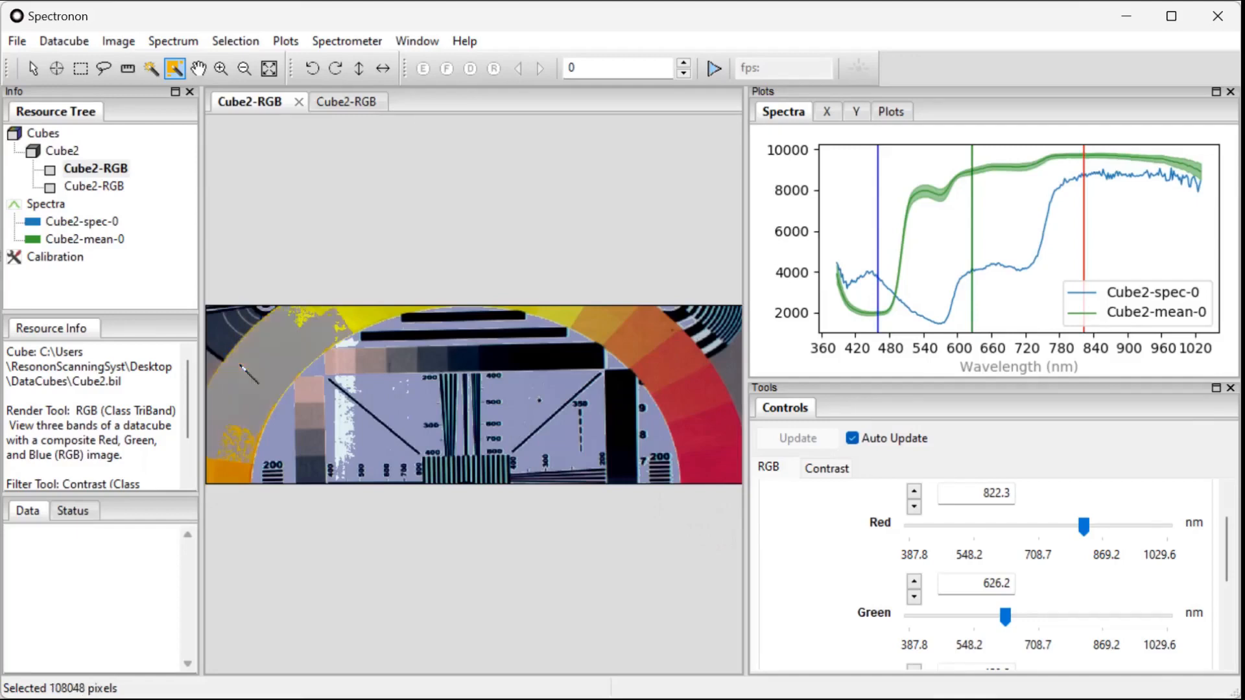
left_click(696, 406)
right_click(696, 407)
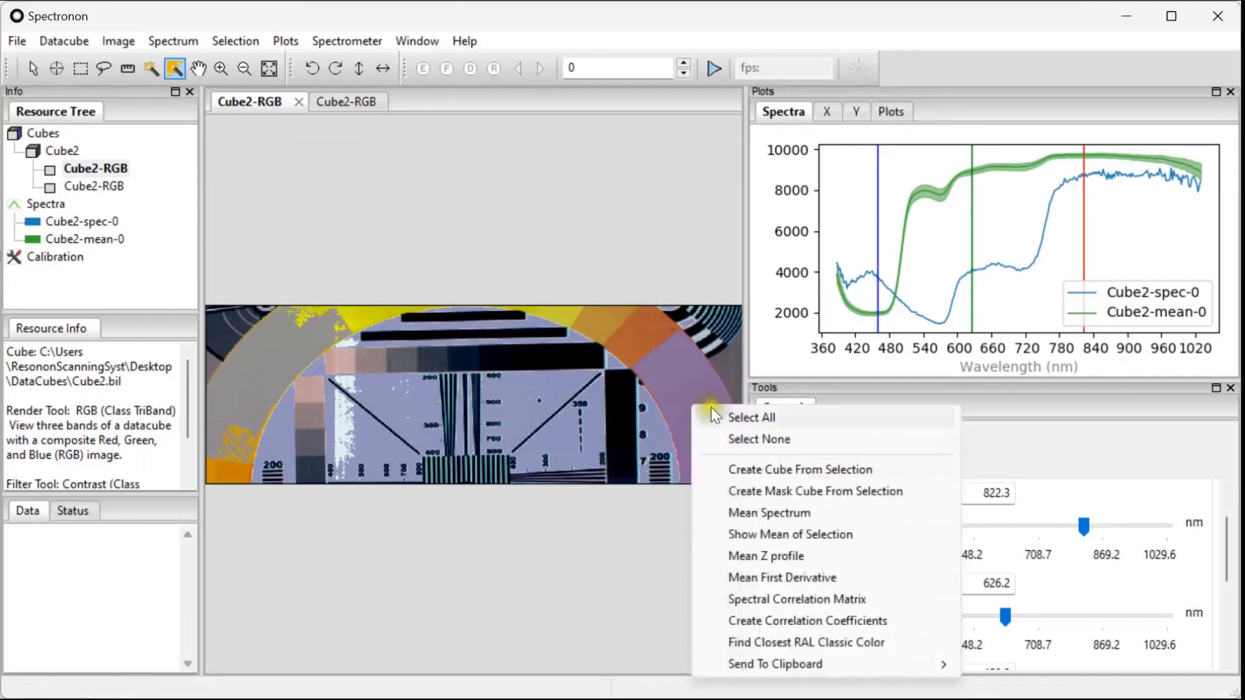
left_click(764, 438)
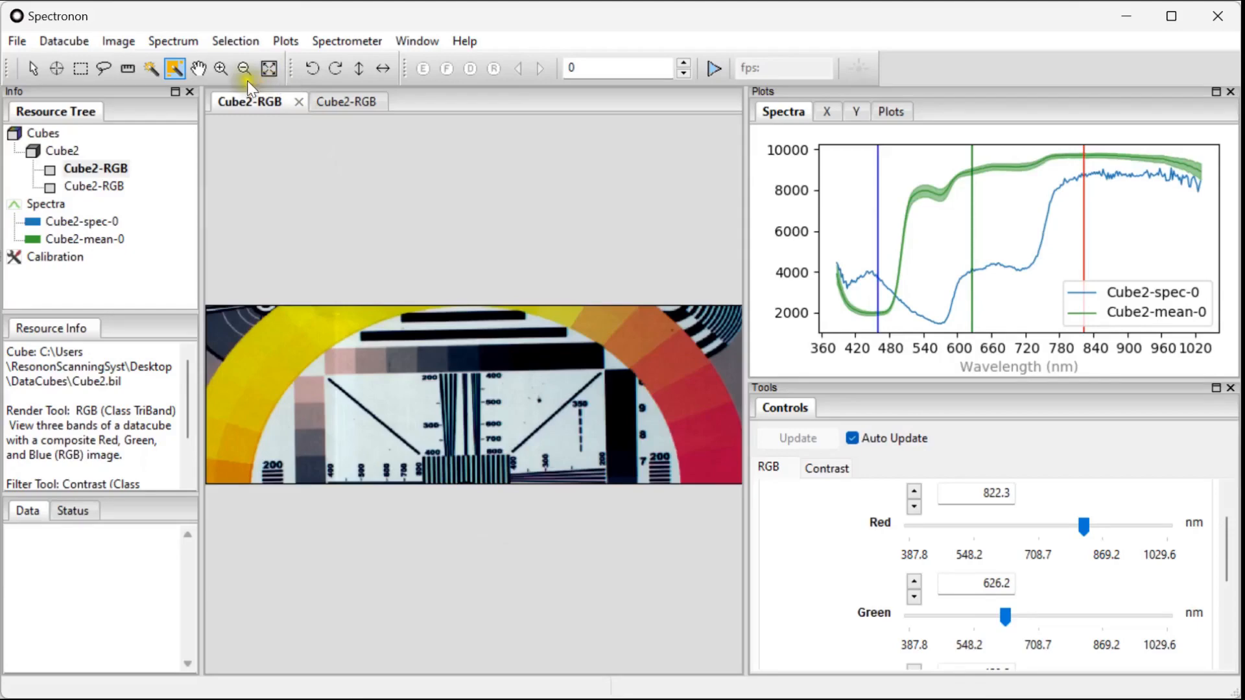
Magnify the test chart image, pan across it, and return to the full view
left_click(207, 70)
scroll(478, 430, "up", 5)
left_click_drag(356, 339, 403, 389)
scroll(389, 376, "down", 5)
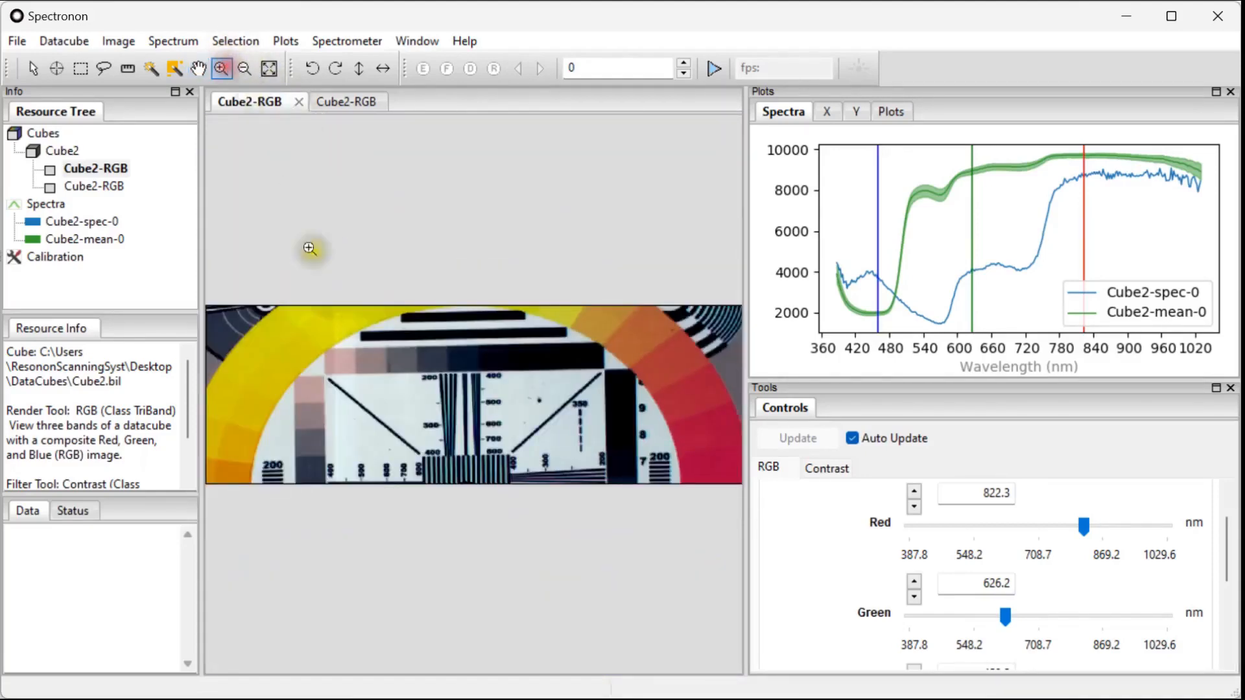
Zoom in on the 300 label beside the vertical line pattern and back out
left_click(424, 436)
left_click_drag(422, 416, 474, 462)
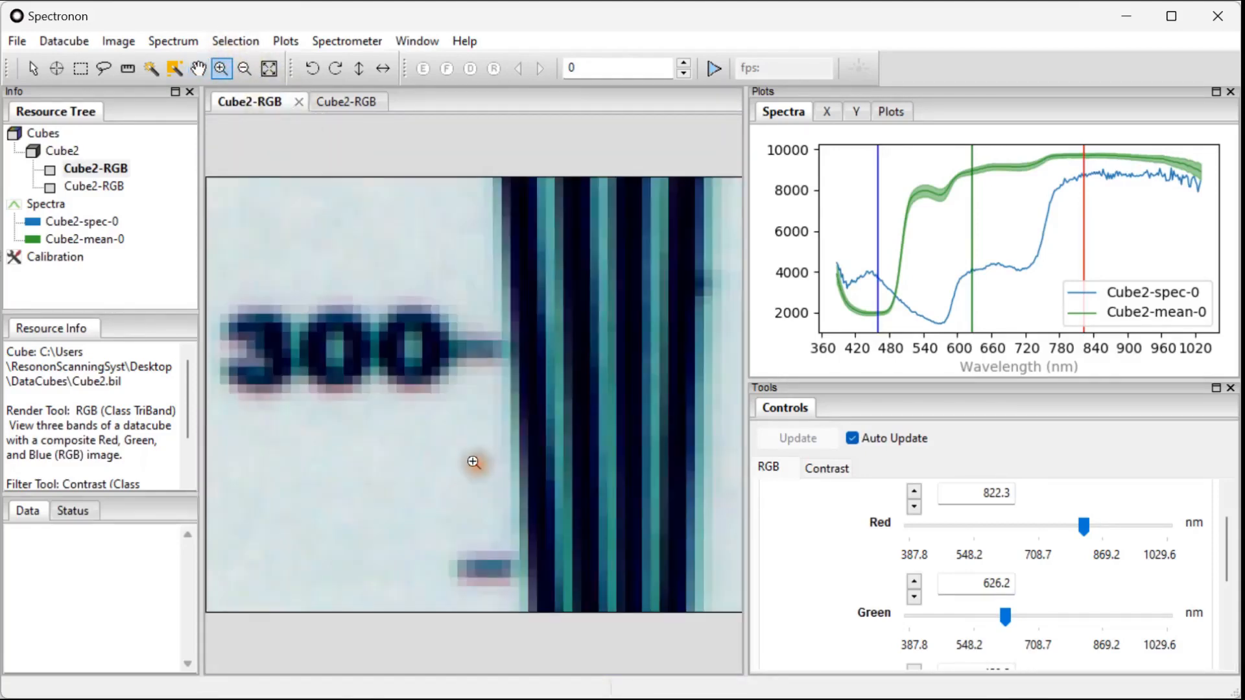
scroll(473, 462, "down", 5)
scroll(473, 462, "up", 4)
scroll(473, 461, "down", 2)
scroll(473, 461, "down", 3)
Magnify the central vertical bars of the chart to pixel level, and fit the whole image back into the view
left_click(247, 68)
left_click(228, 65)
left_click(459, 422)
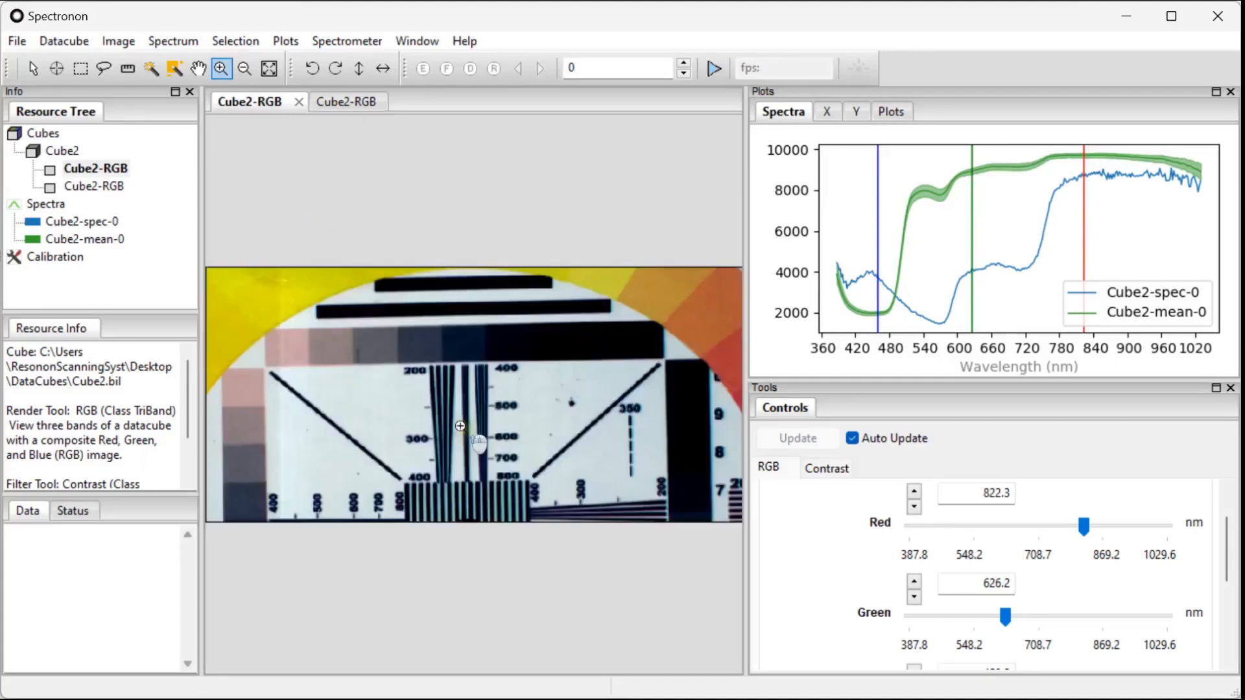
left_click(458, 430)
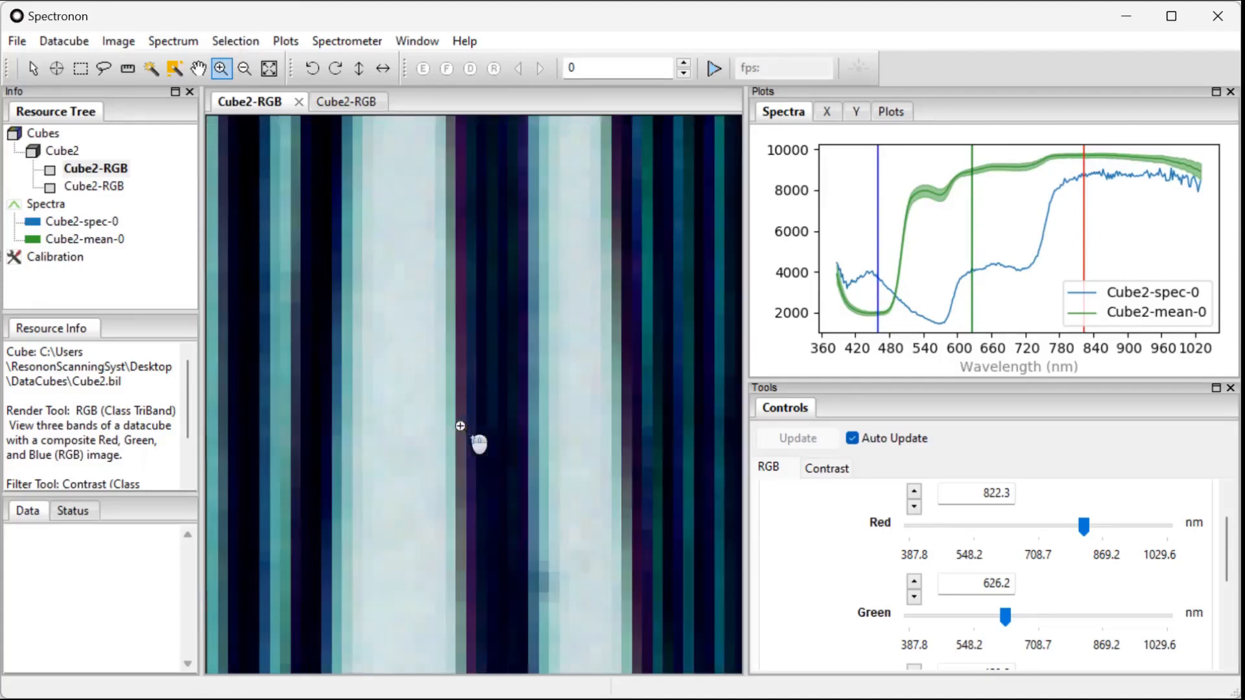
left_click(270, 69)
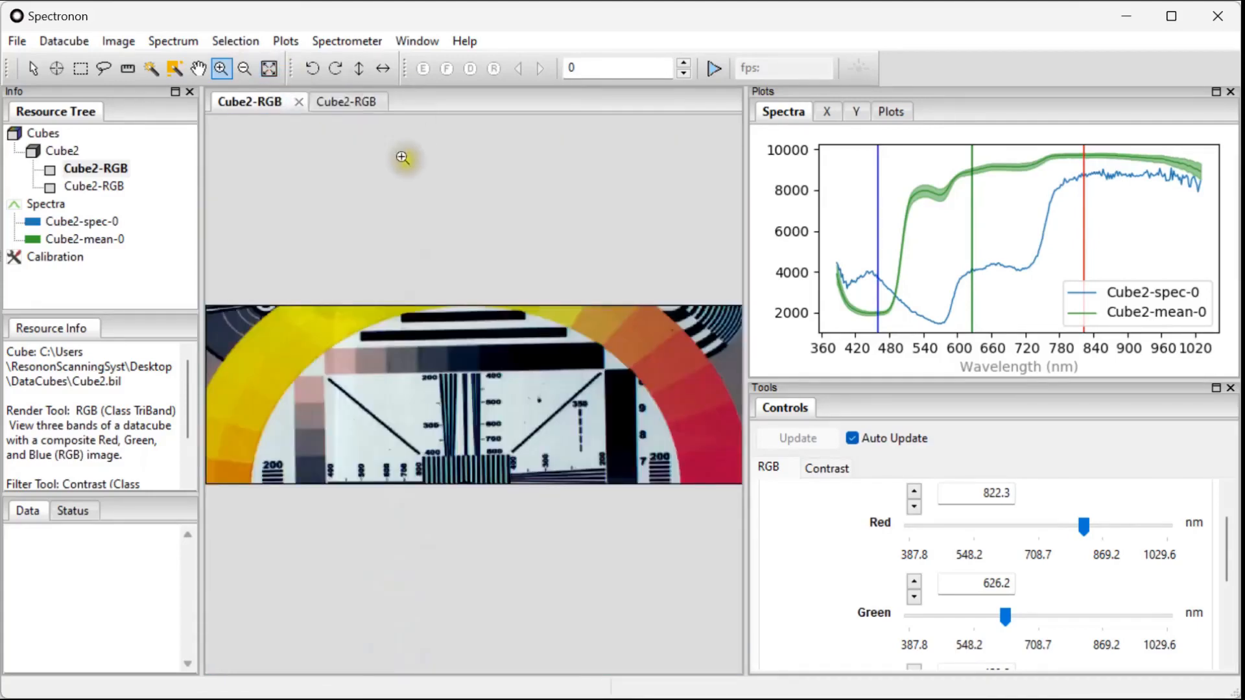
Rotate the image counterclockwise and back, and flip it vertically and horizontally, reversing each flip
left_click(316, 72)
left_click(335, 69)
left_click(358, 69)
left_click(357, 70)
left_click(384, 68)
left_click(384, 69)
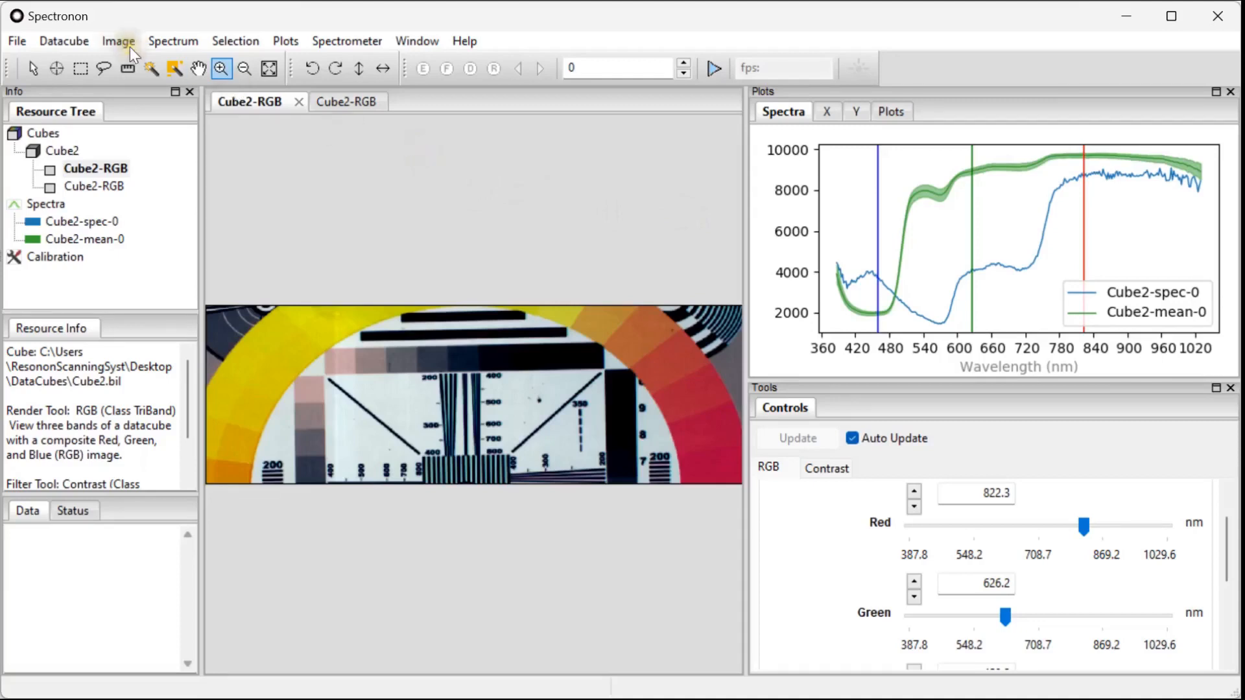
left_click(317, 260)
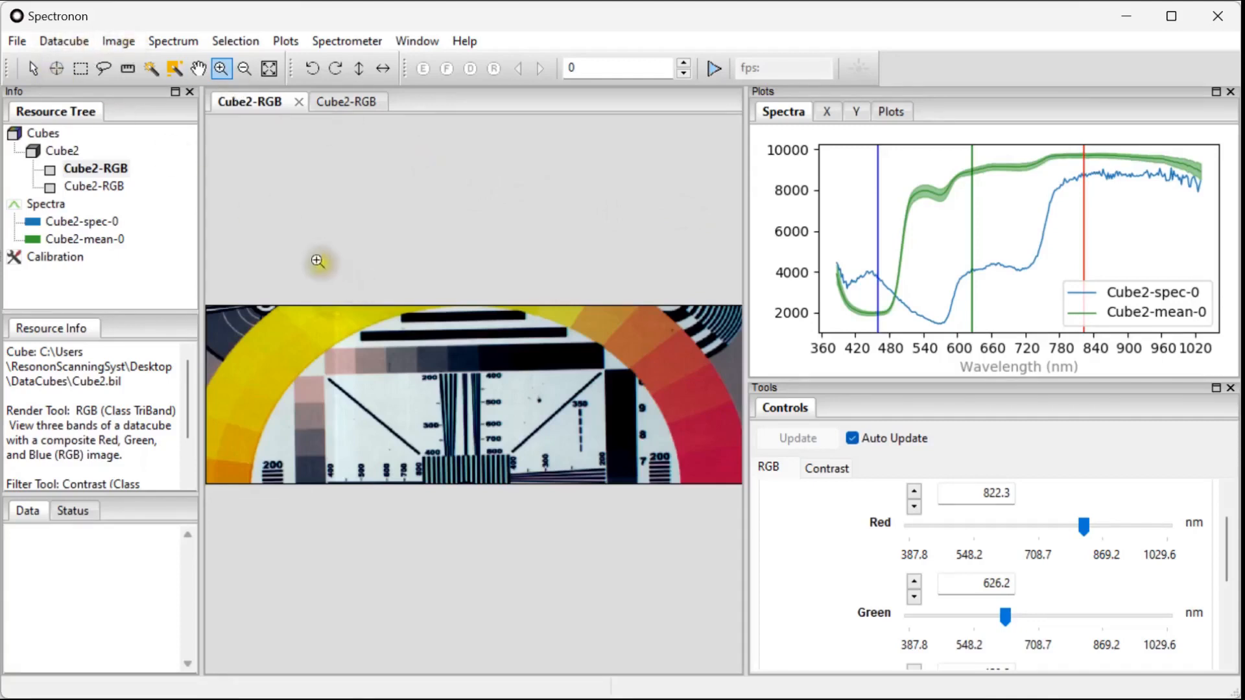